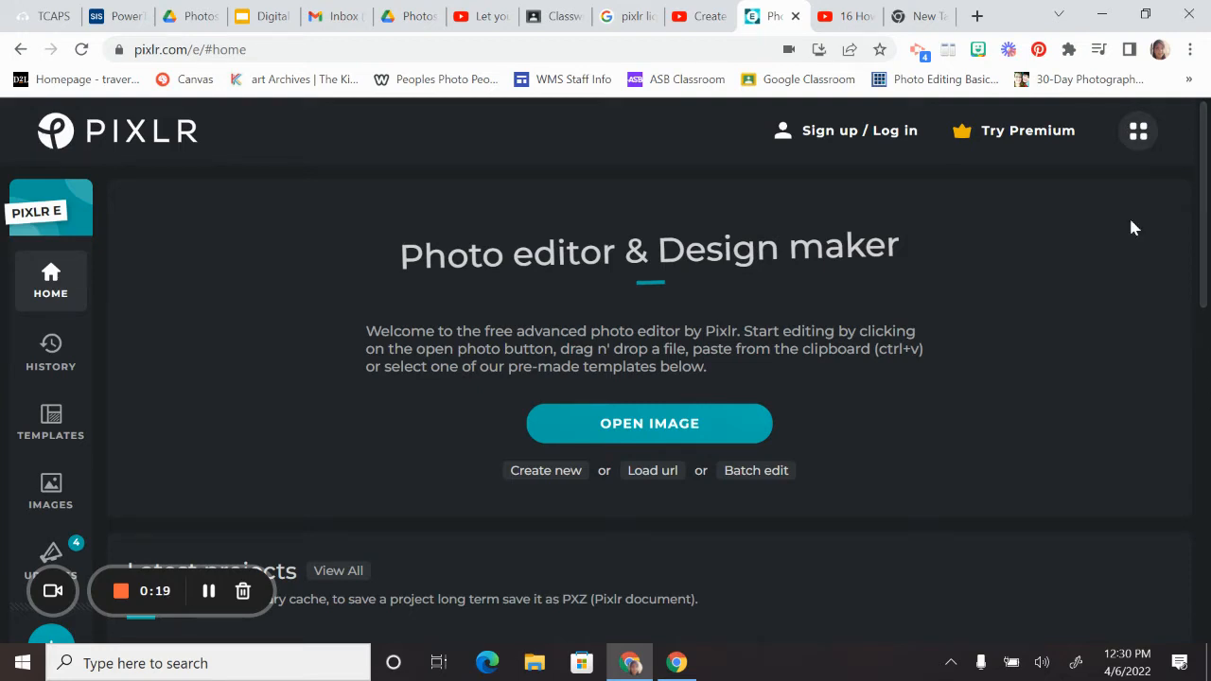
Step: Open the image "Untitled design (32)" from Downloads and pre-resize it to Full HD, 1920 x 1536
left_click(581, 425)
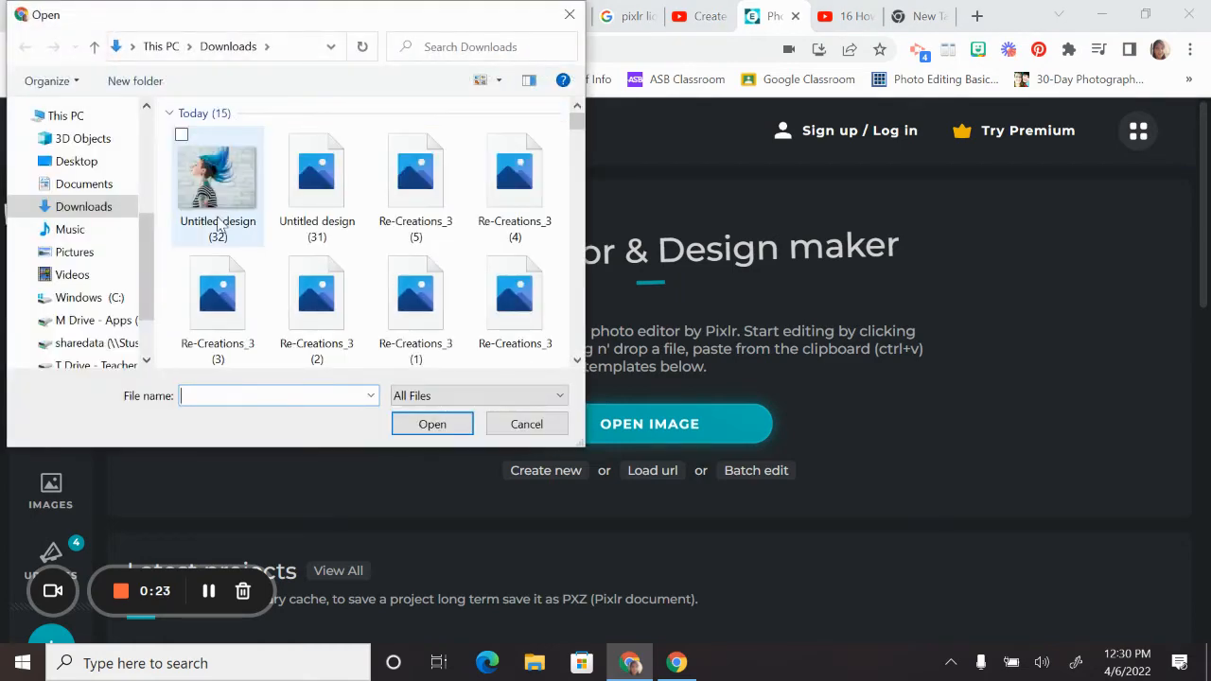
double_click(217, 224)
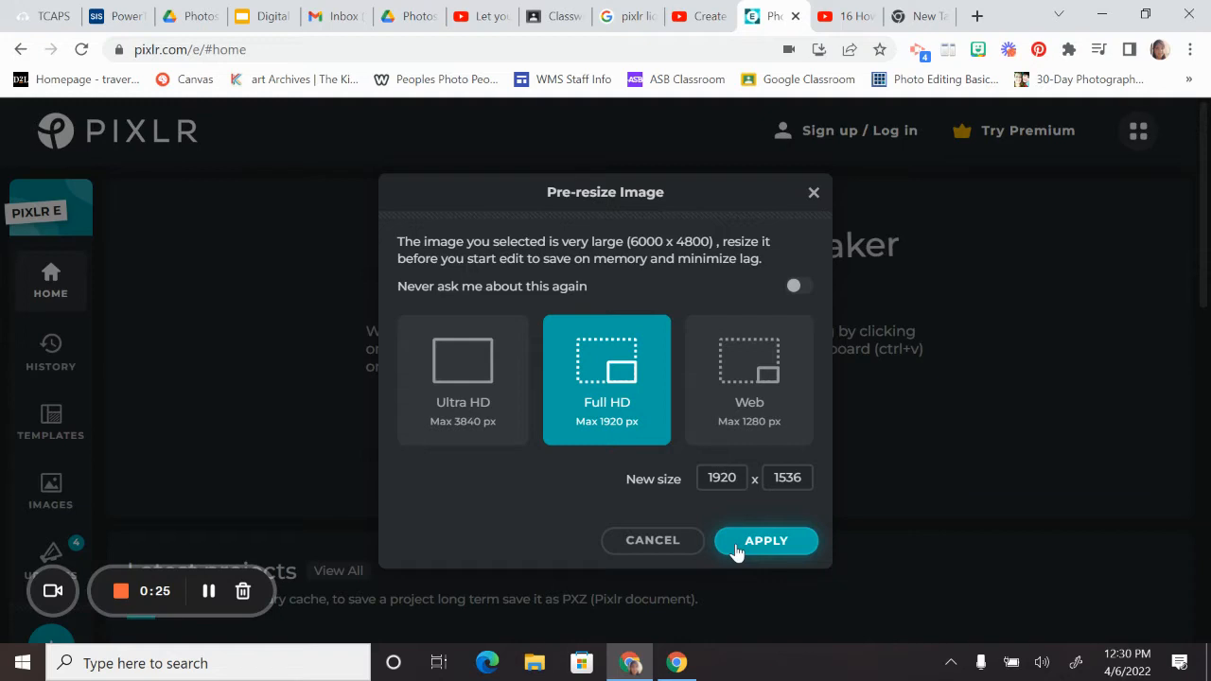
left_click(737, 552)
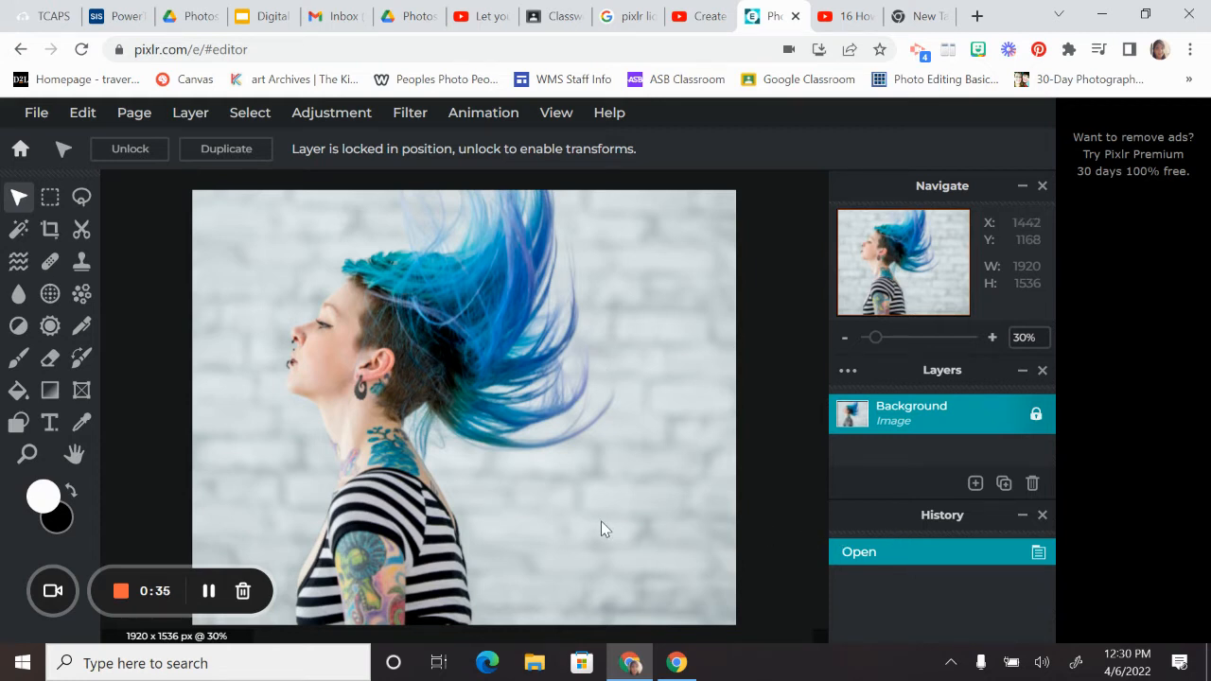
Step: Apply a Temperature & tint adjustment to the photo with temperature 39 and tint -71
left_click(312, 114)
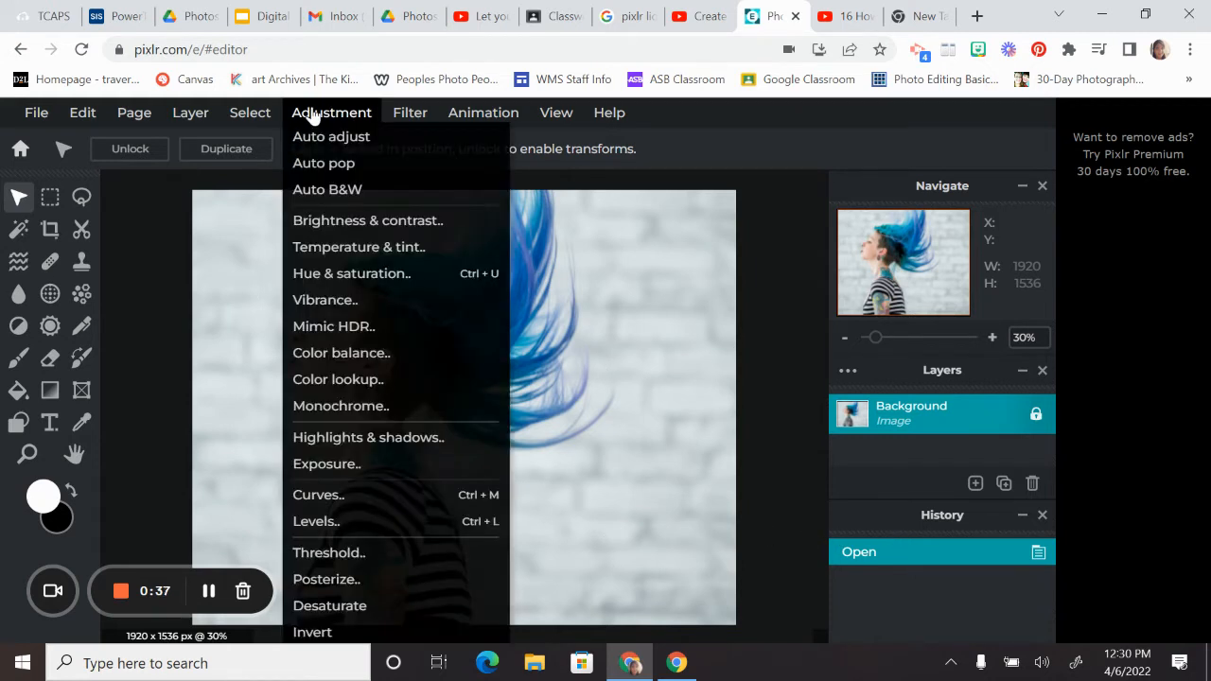
left_click(347, 248)
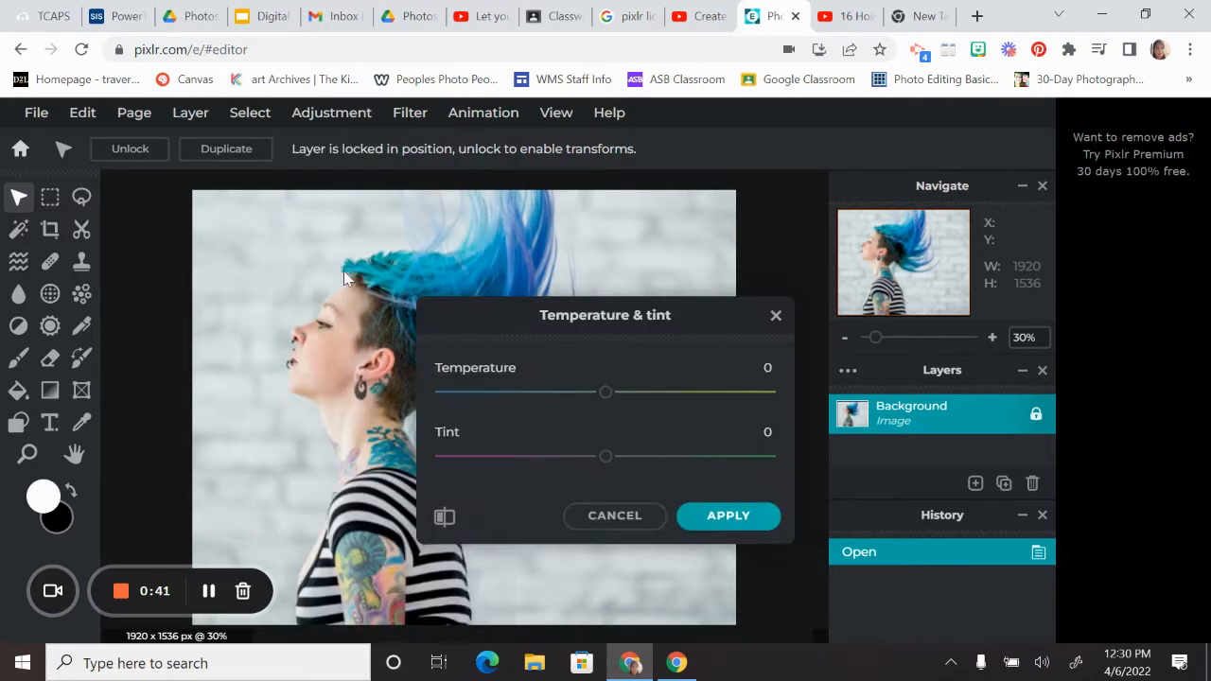
left_click_drag(596, 395, 711, 399)
left_click_drag(603, 461, 488, 470)
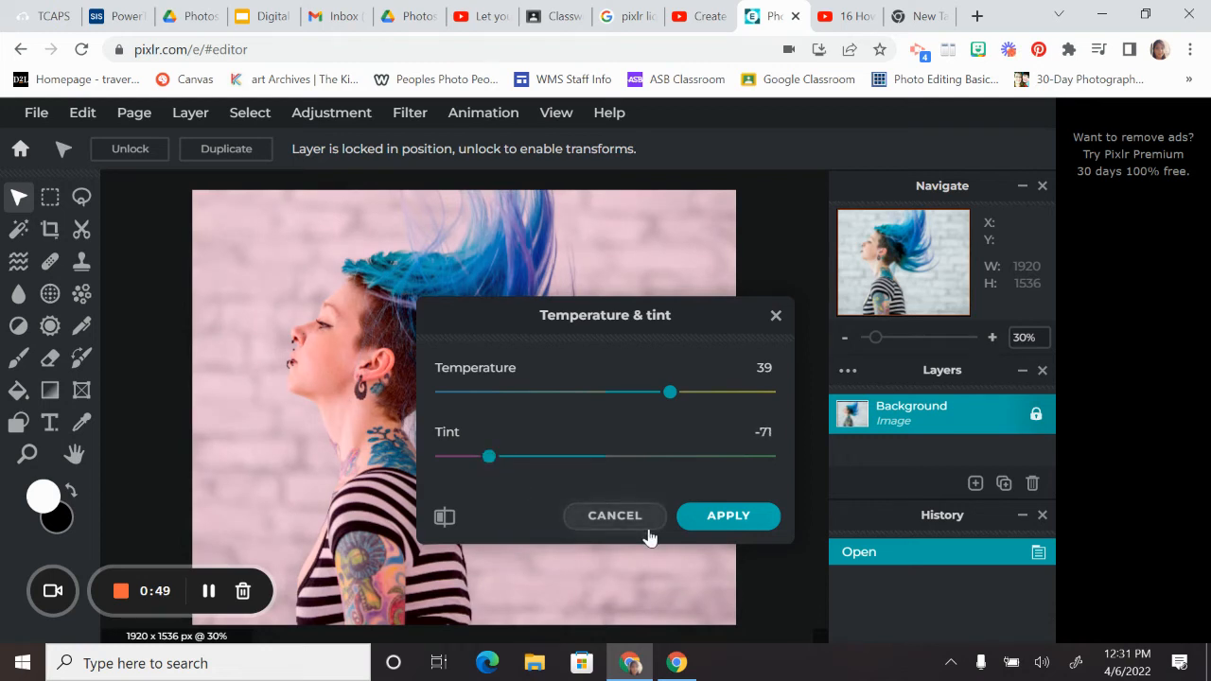
left_click(724, 516)
Step: Apply an Exposure adjustment of 28 to the photo
left_click(347, 121)
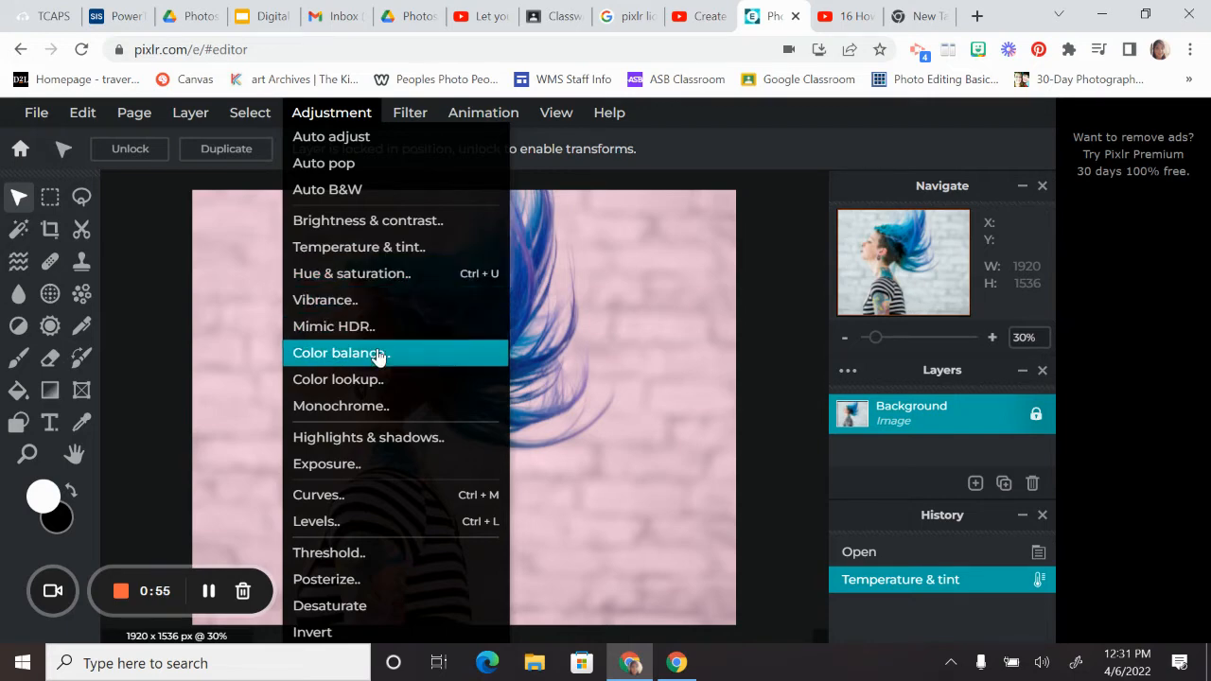
left_click(369, 464)
mouse_move(615, 404)
left_mouse_down()
mouse_move(665, 403)
mouse_move(573, 414)
mouse_move(639, 409)
left_mouse_up()
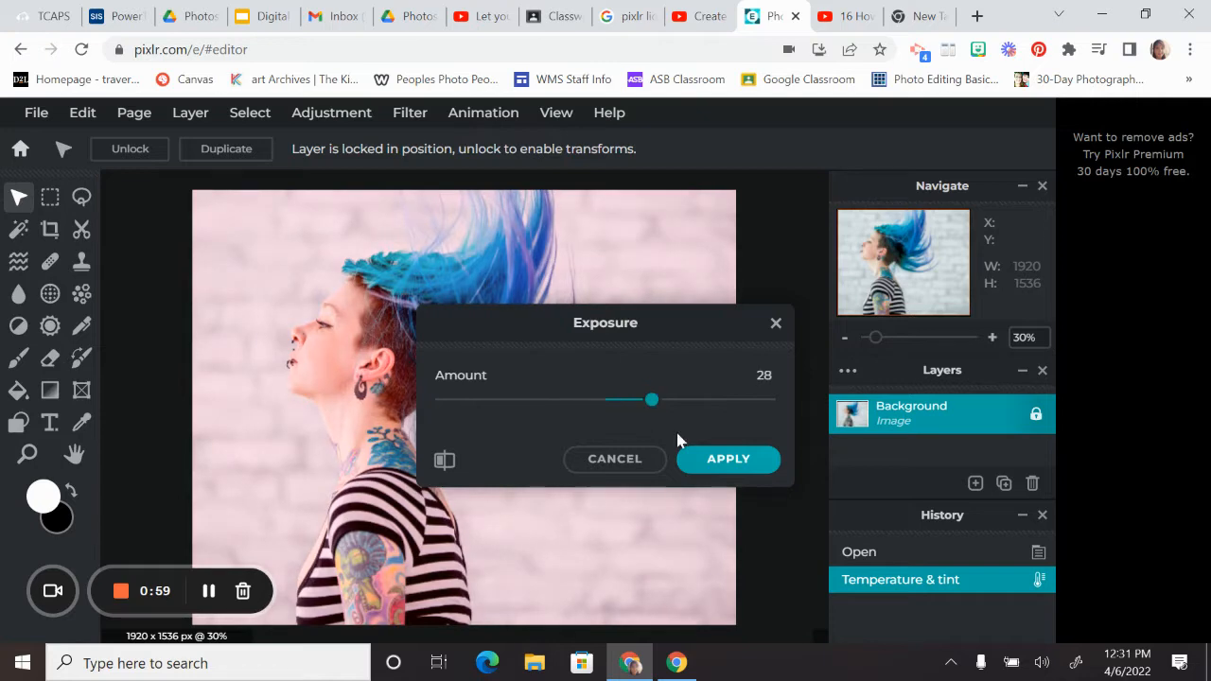
left_click(709, 469)
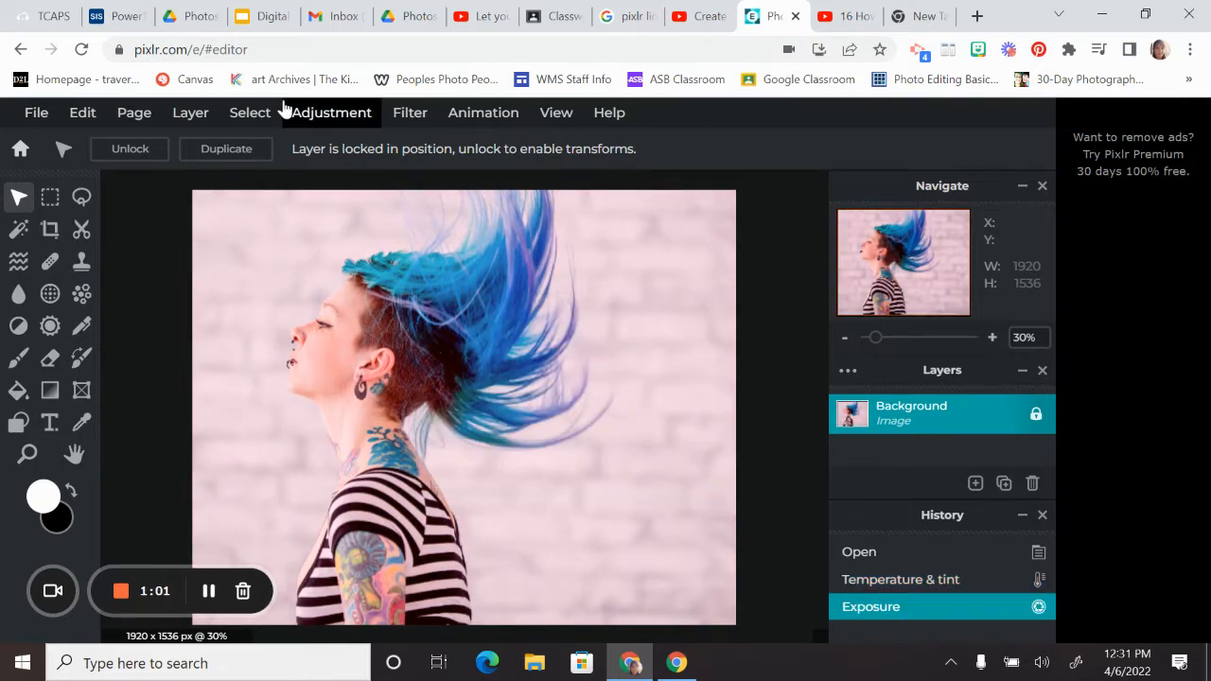
Step: Apply a Brightness & contrast adjustment with brightness -20 and contrast 24
left_click(312, 115)
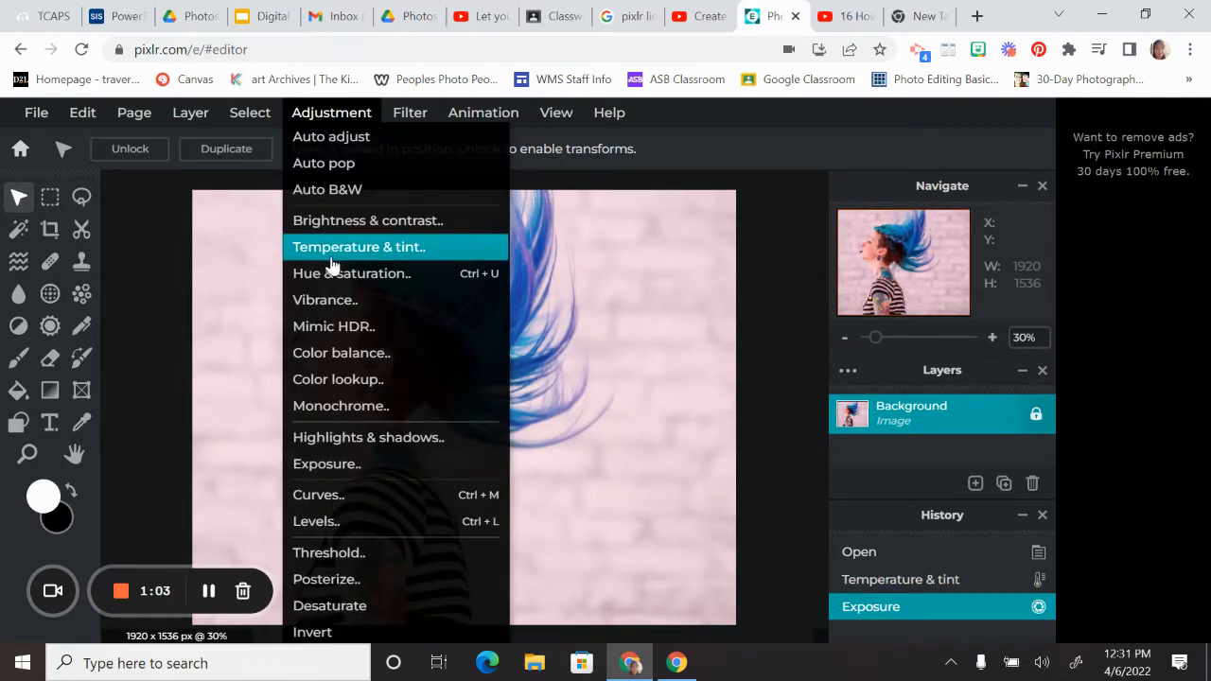
left_click(326, 220)
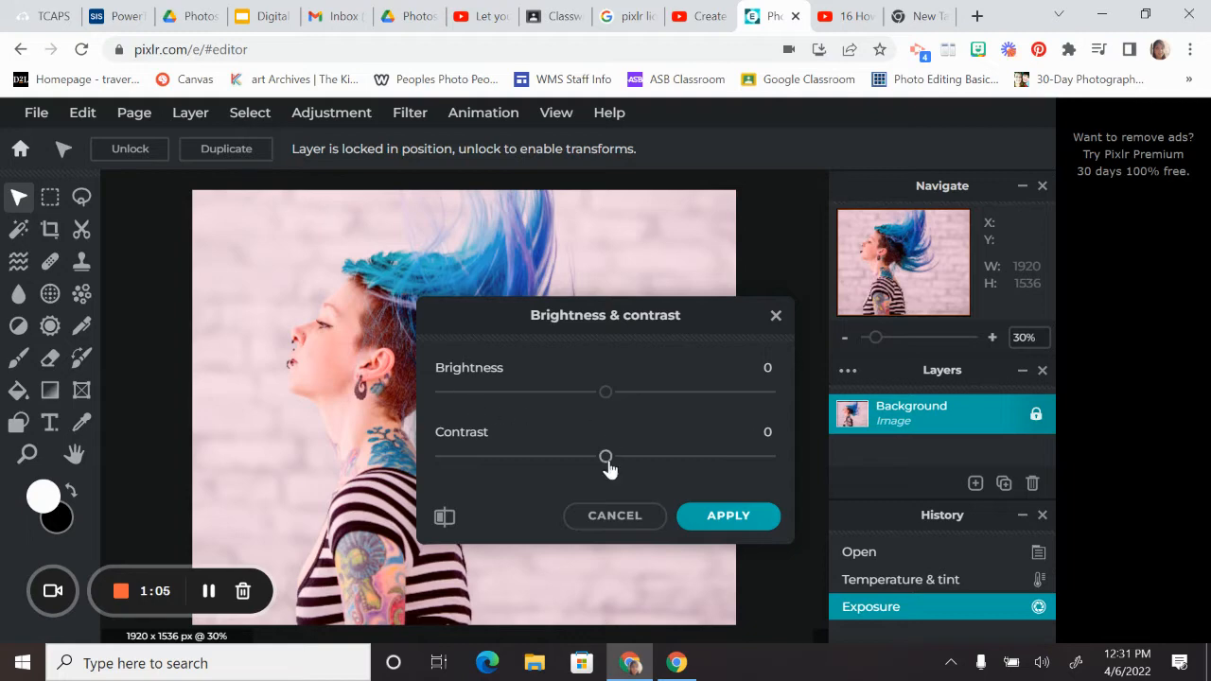
mouse_move(607, 461)
left_mouse_down()
mouse_move(700, 468)
mouse_move(530, 453)
mouse_move(607, 454)
left_mouse_up()
left_click_drag(604, 393, 550, 405)
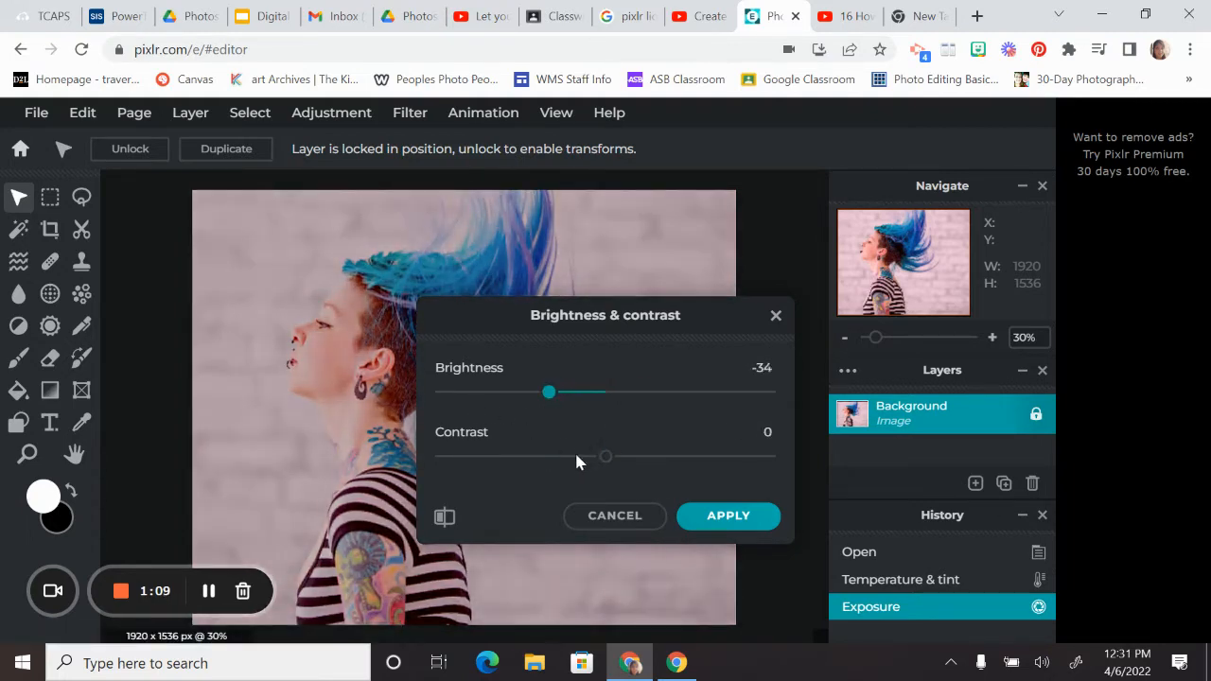
left_click_drag(605, 457, 632, 452)
mouse_move(552, 405)
left_mouse_down()
mouse_move(597, 401)
mouse_move(573, 404)
left_mouse_up()
left_click_drag(650, 464, 648, 463)
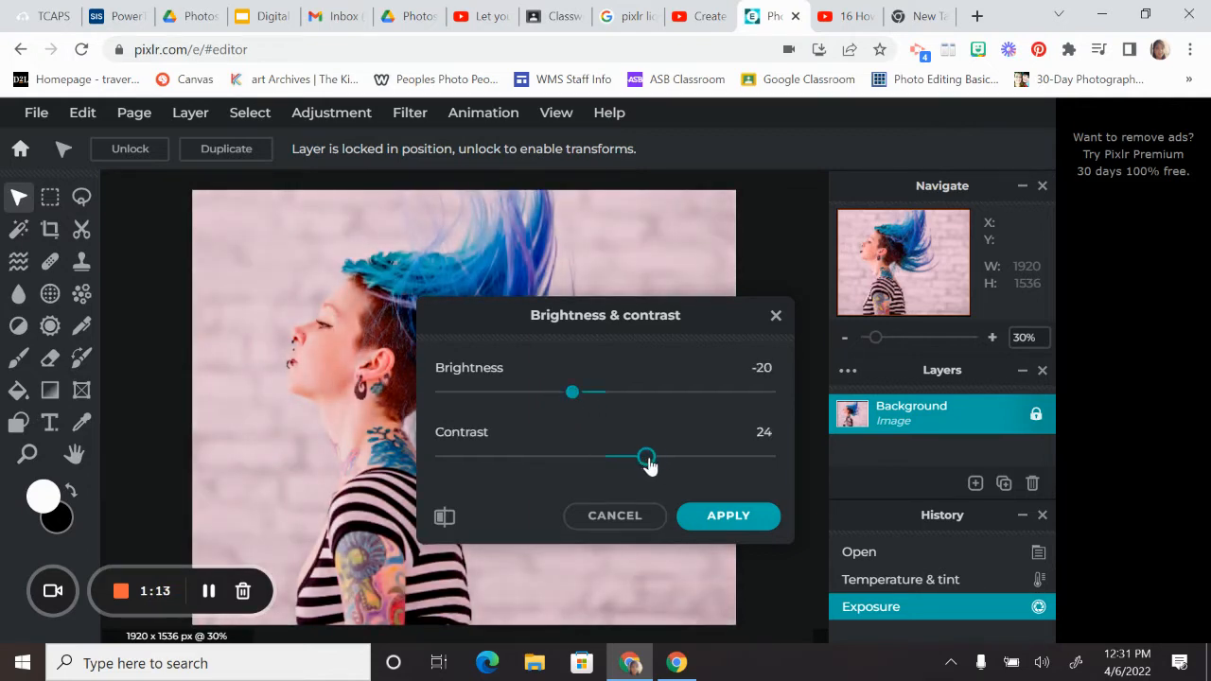
left_click(694, 515)
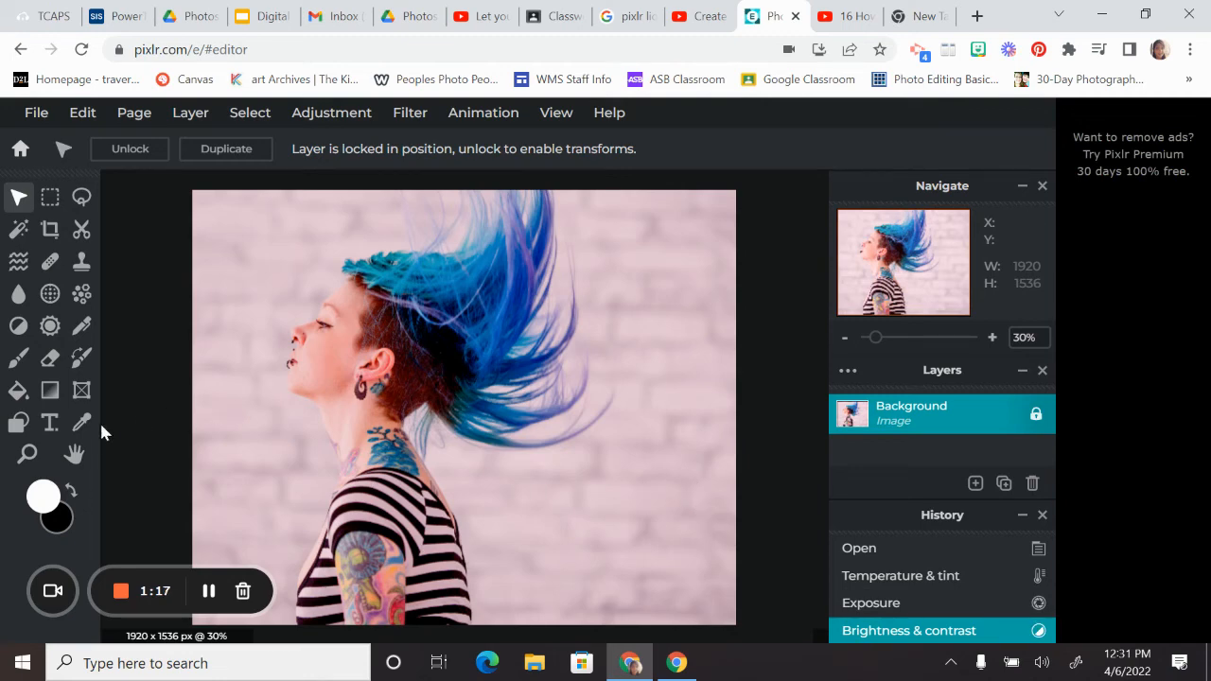
Step: Clone the woman's head at 50% opacity, sampling from her nose and painting two faded copies one above the other behind her on the wall
left_click(80, 265)
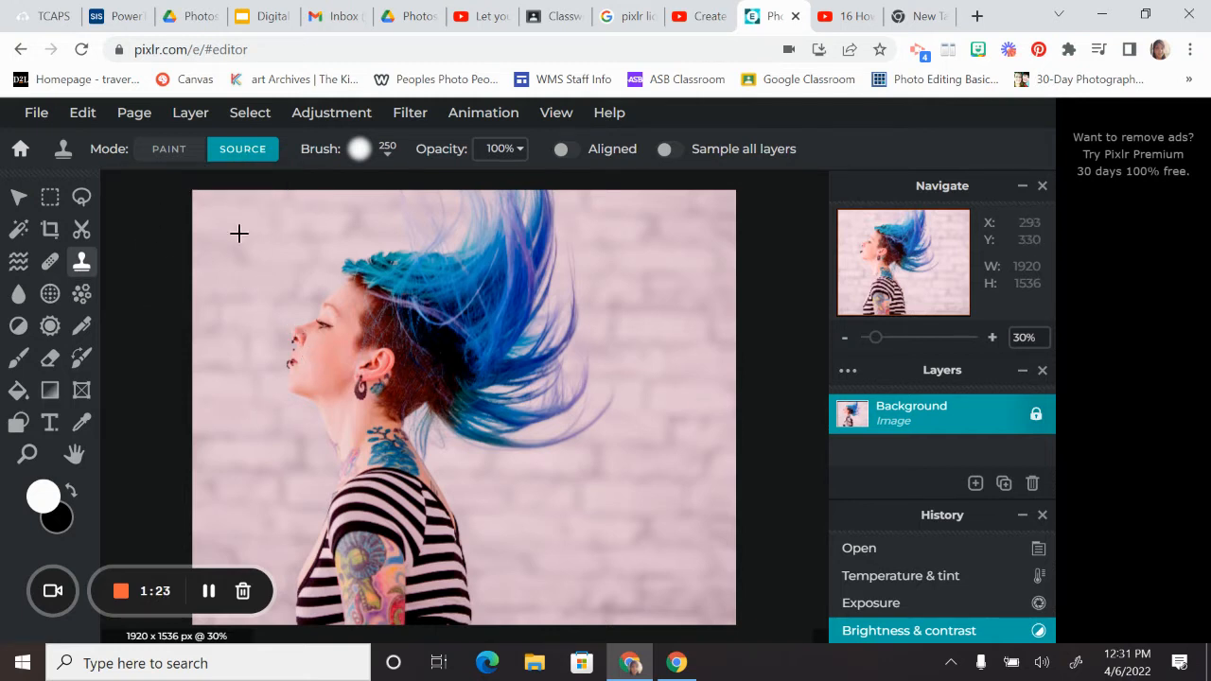
left_click(519, 151)
left_click_drag(523, 184, 436, 193)
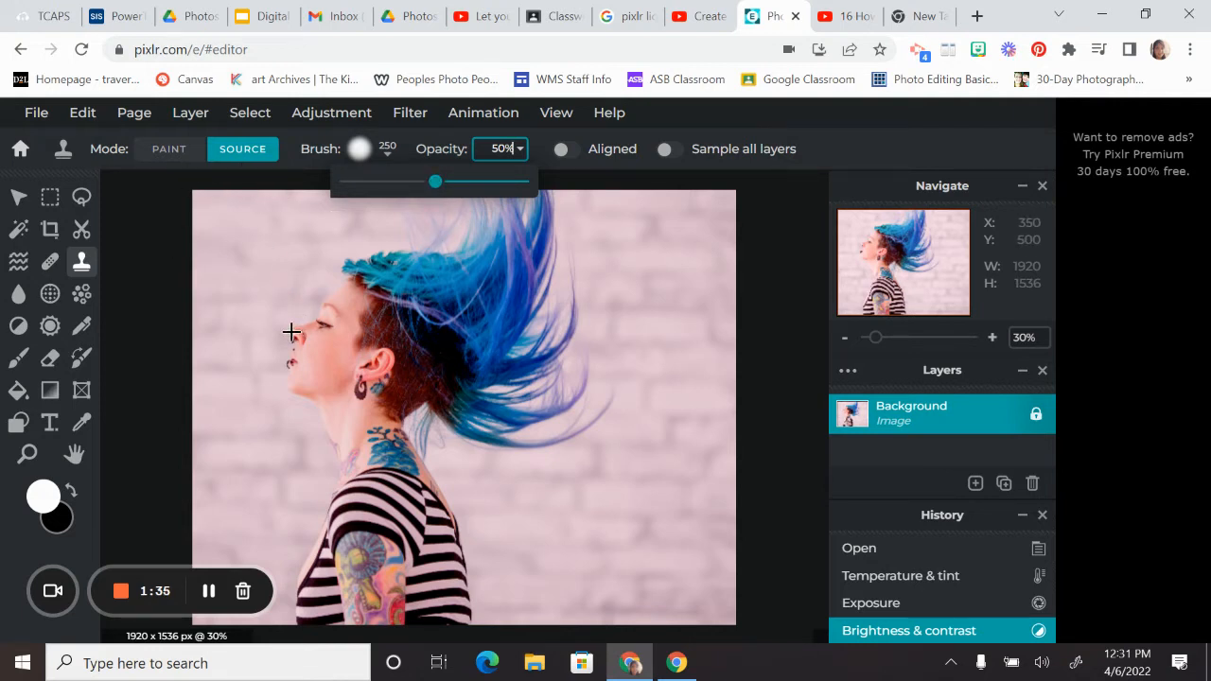
left_click(291, 332)
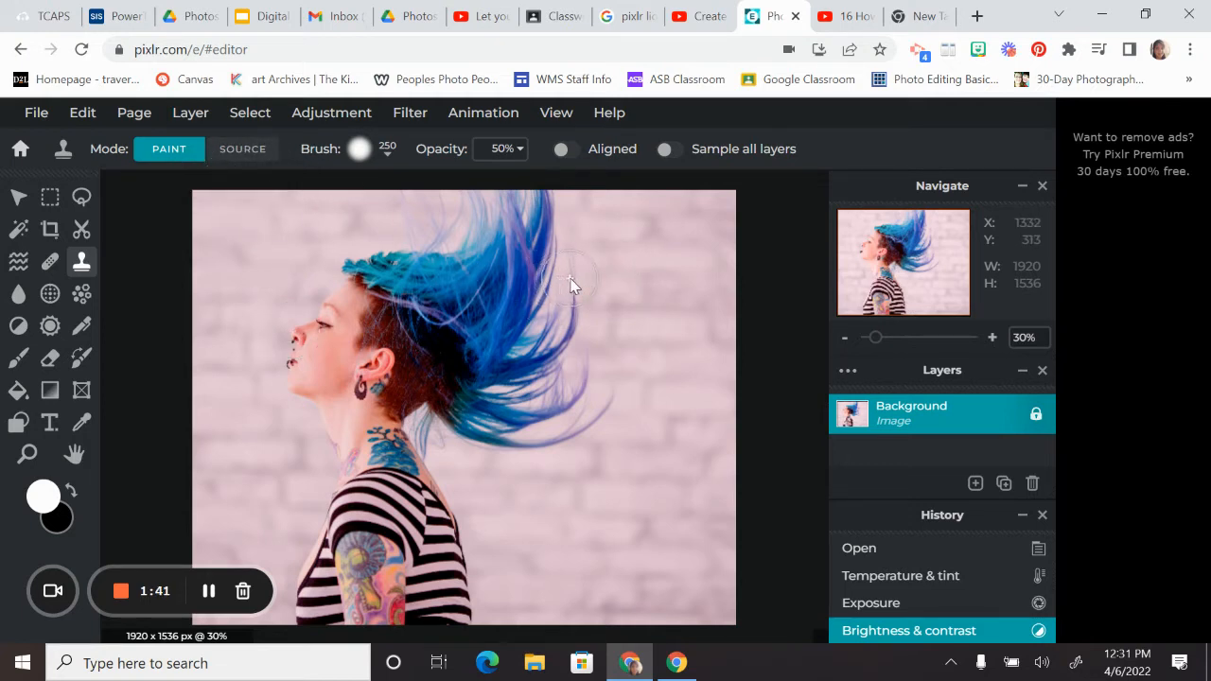
mouse_move(570, 284)
left_mouse_down()
mouse_move(638, 215)
mouse_move(631, 207)
mouse_move(701, 195)
mouse_move(713, 182)
mouse_move(676, 191)
mouse_move(719, 186)
mouse_move(747, 152)
mouse_move(740, 214)
mouse_move(704, 241)
mouse_move(668, 241)
mouse_move(580, 299)
mouse_move(585, 354)
mouse_move(620, 391)
mouse_move(619, 427)
mouse_move(668, 411)
mouse_move(695, 422)
mouse_move(697, 408)
mouse_move(623, 325)
mouse_move(670, 327)
mouse_move(687, 354)
mouse_move(725, 361)
mouse_move(717, 380)
mouse_move(742, 353)
mouse_move(748, 394)
mouse_move(739, 378)
mouse_move(757, 340)
mouse_move(657, 287)
mouse_move(744, 274)
mouse_move(663, 347)
mouse_move(685, 251)
mouse_move(653, 273)
left_mouse_up()
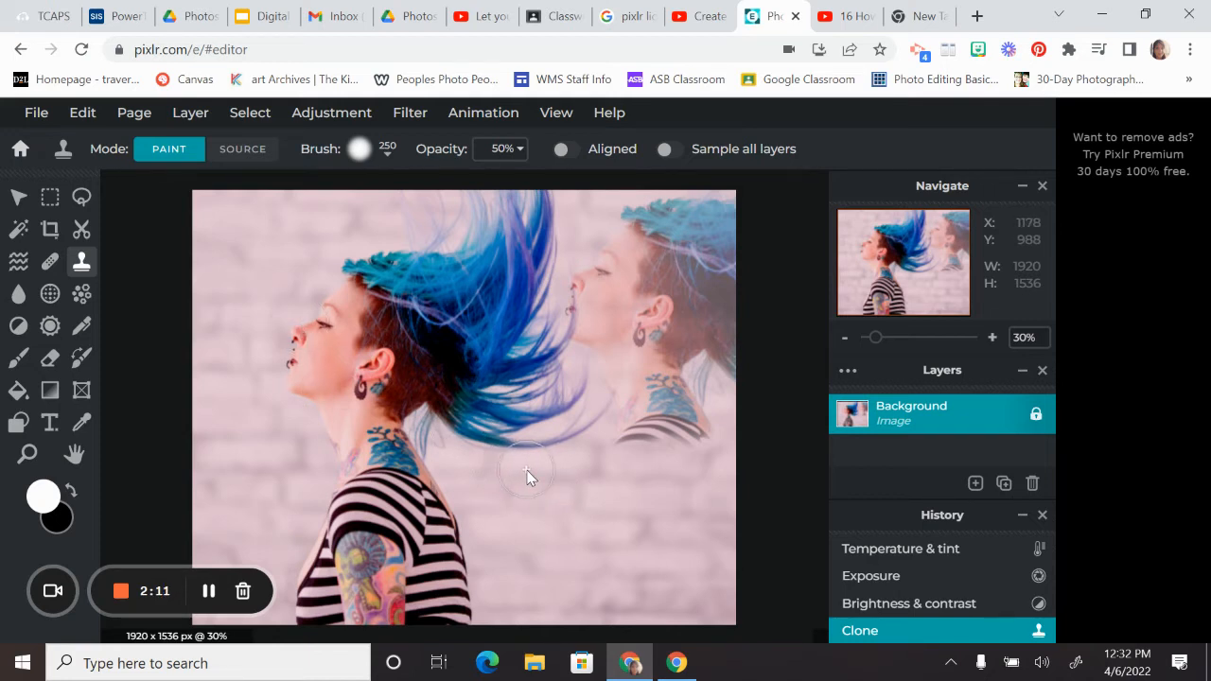
mouse_move(526, 480)
left_mouse_down()
mouse_move(591, 424)
mouse_move(597, 403)
mouse_move(650, 402)
mouse_move(691, 378)
mouse_move(722, 387)
mouse_move(675, 433)
mouse_move(619, 443)
mouse_move(715, 423)
mouse_move(577, 468)
mouse_move(523, 517)
mouse_move(555, 534)
mouse_move(556, 559)
mouse_move(592, 571)
mouse_move(584, 543)
mouse_move(600, 499)
mouse_move(620, 575)
mouse_move(577, 602)
mouse_move(666, 598)
mouse_move(643, 559)
mouse_move(659, 536)
mouse_move(648, 475)
mouse_move(723, 474)
mouse_move(741, 427)
mouse_move(716, 495)
mouse_move(684, 530)
mouse_move(746, 546)
mouse_move(662, 560)
mouse_move(708, 605)
mouse_move(740, 579)
mouse_move(722, 516)
mouse_move(647, 561)
mouse_move(691, 610)
mouse_move(674, 624)
mouse_move(558, 629)
left_mouse_up()
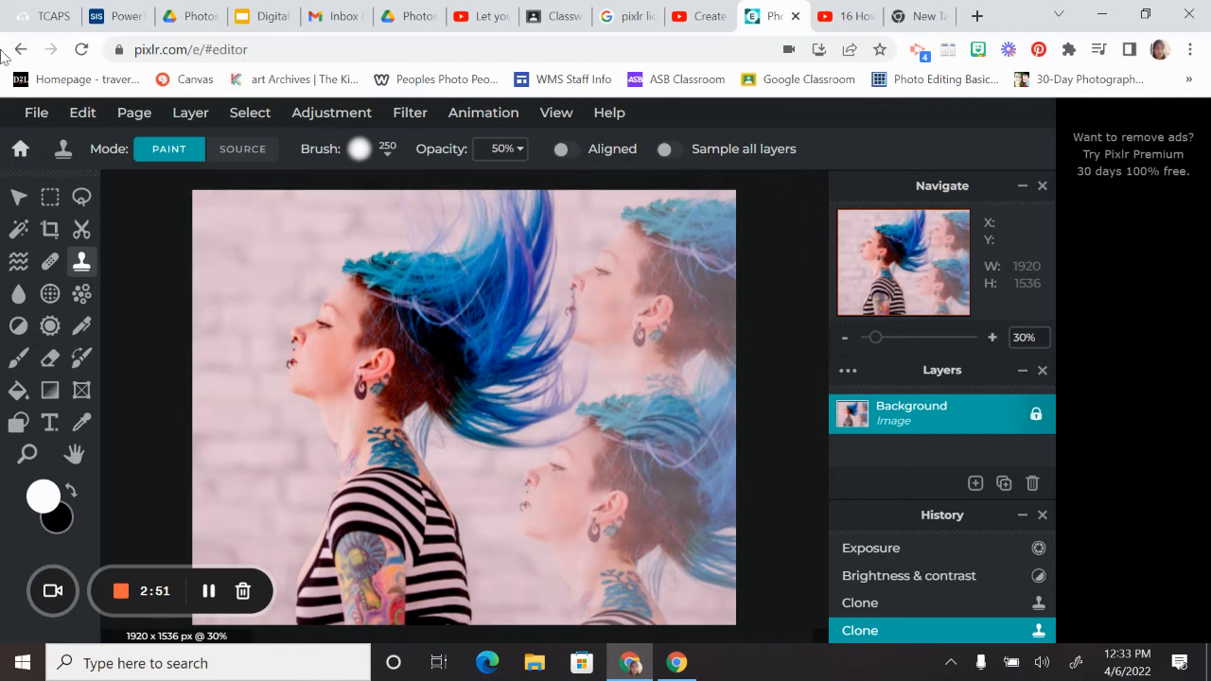
Step: Add the orange-and-blue light streak overlay from the Abstract Lights elements and lower its transparency value to the minimum
left_click(38, 114)
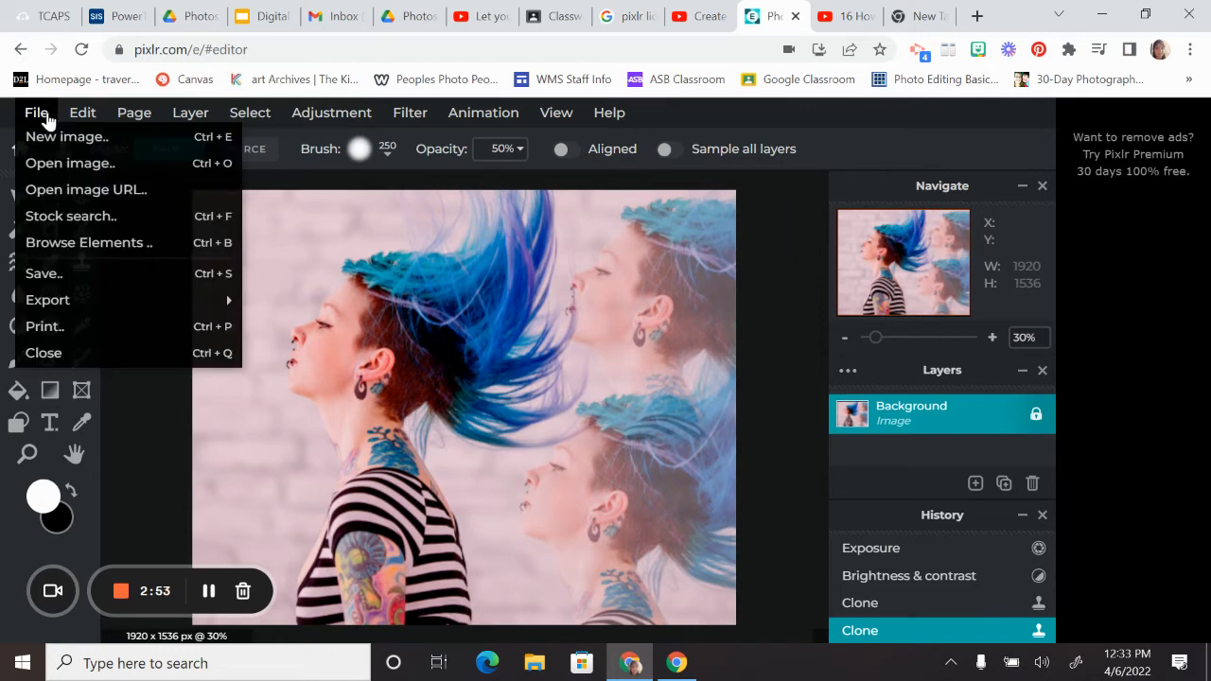
left_click(82, 250)
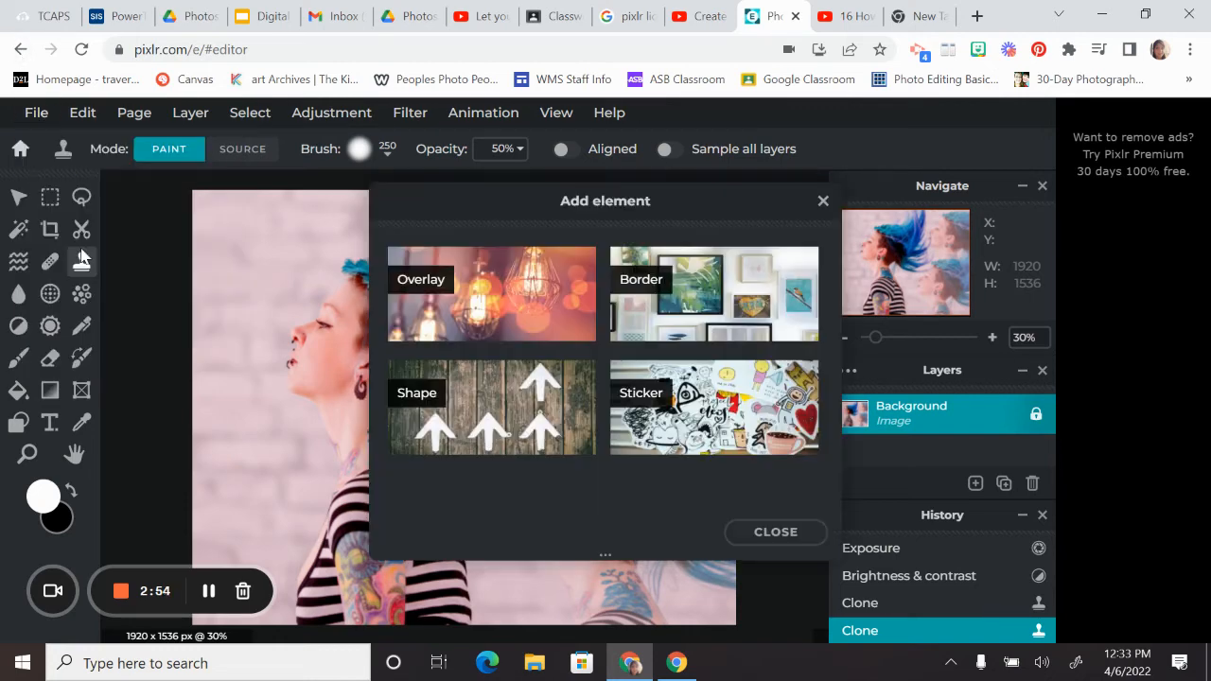
left_click(448, 274)
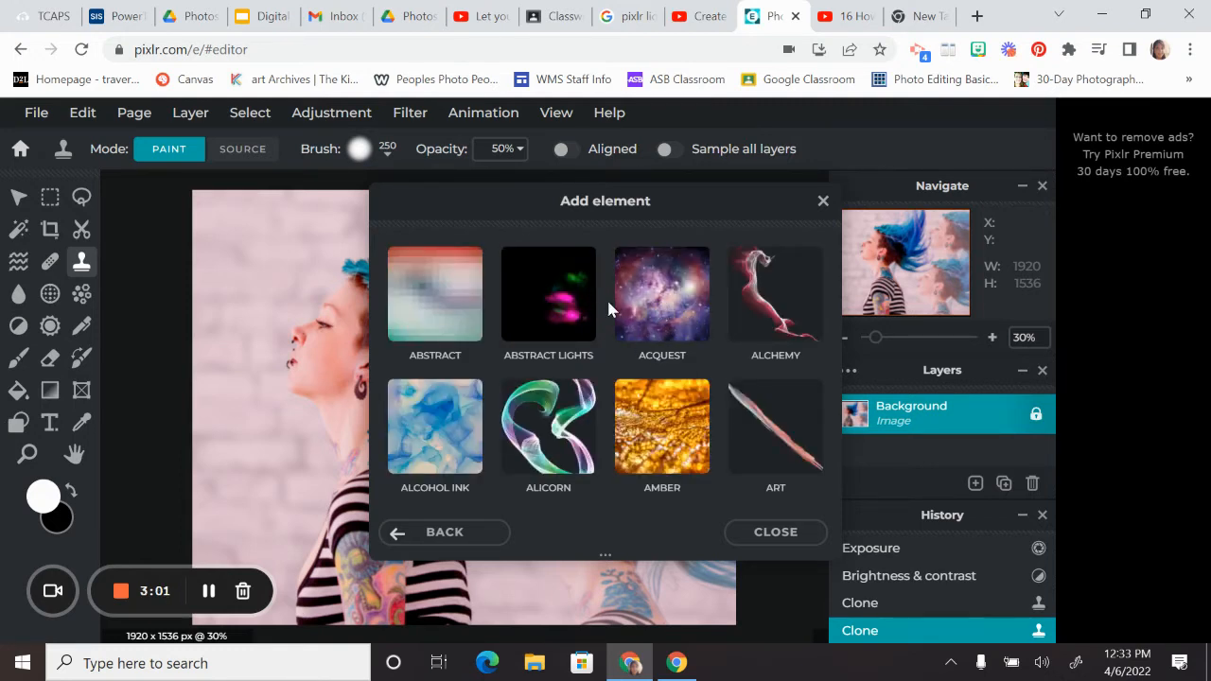
scroll(512, 319, "down", 1)
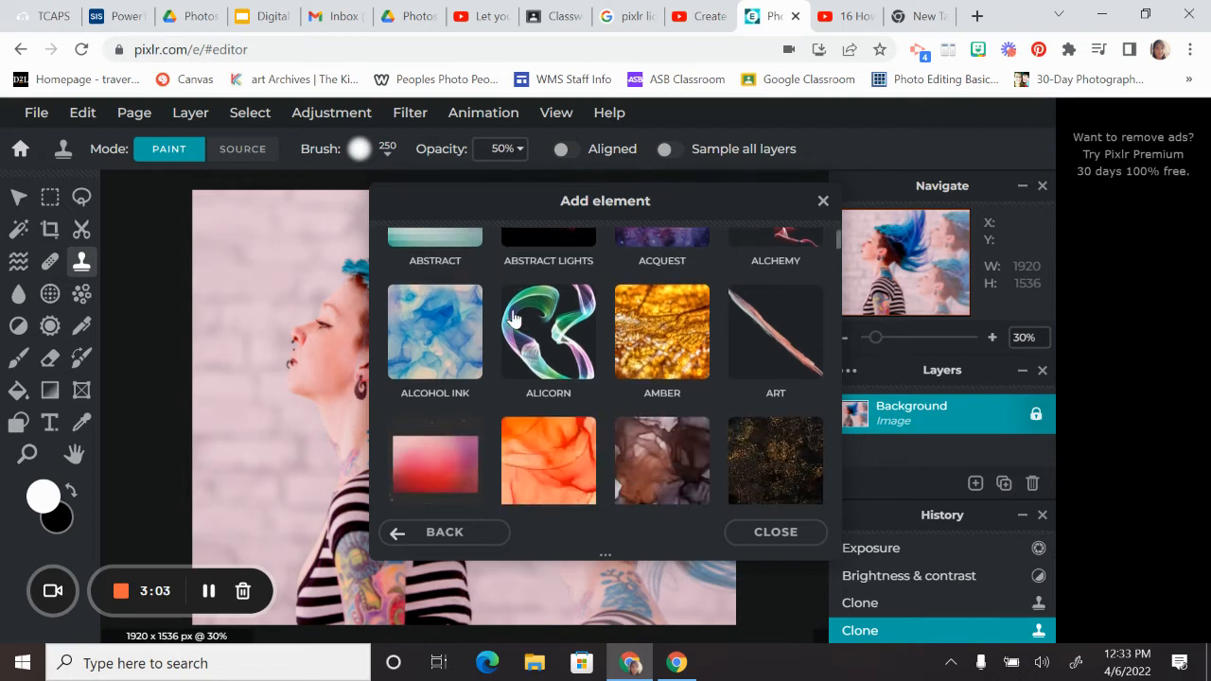
scroll(512, 319, "up", 1)
left_click(556, 305)
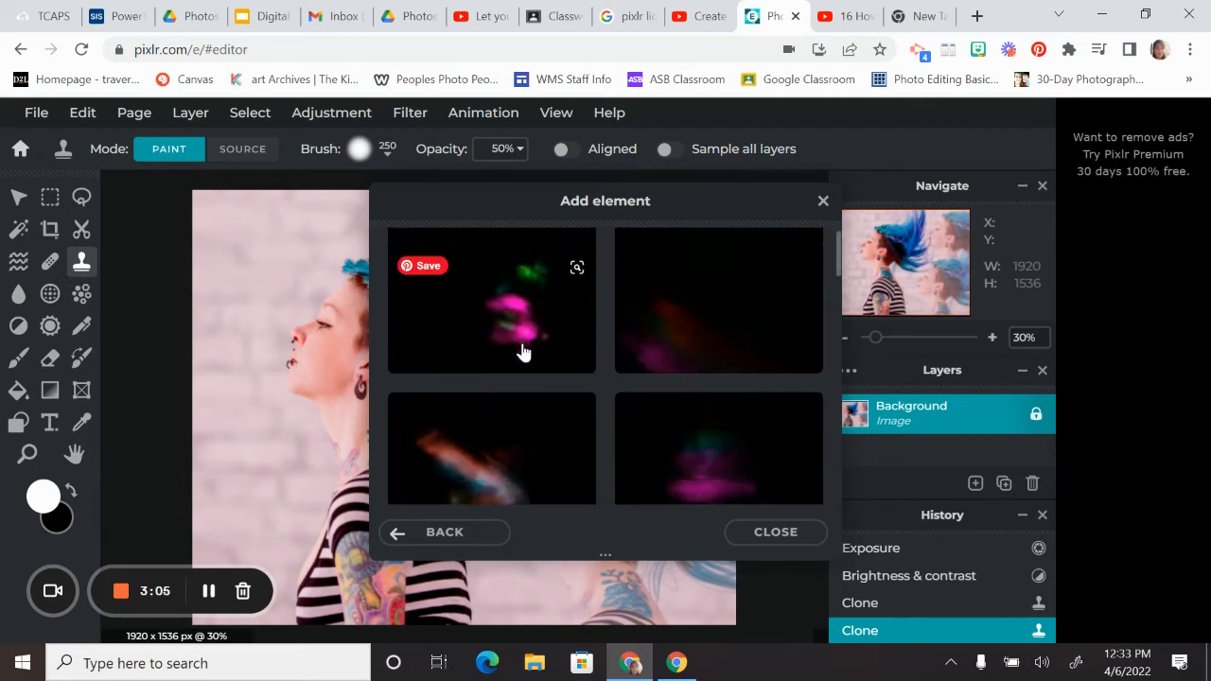
left_click(511, 326)
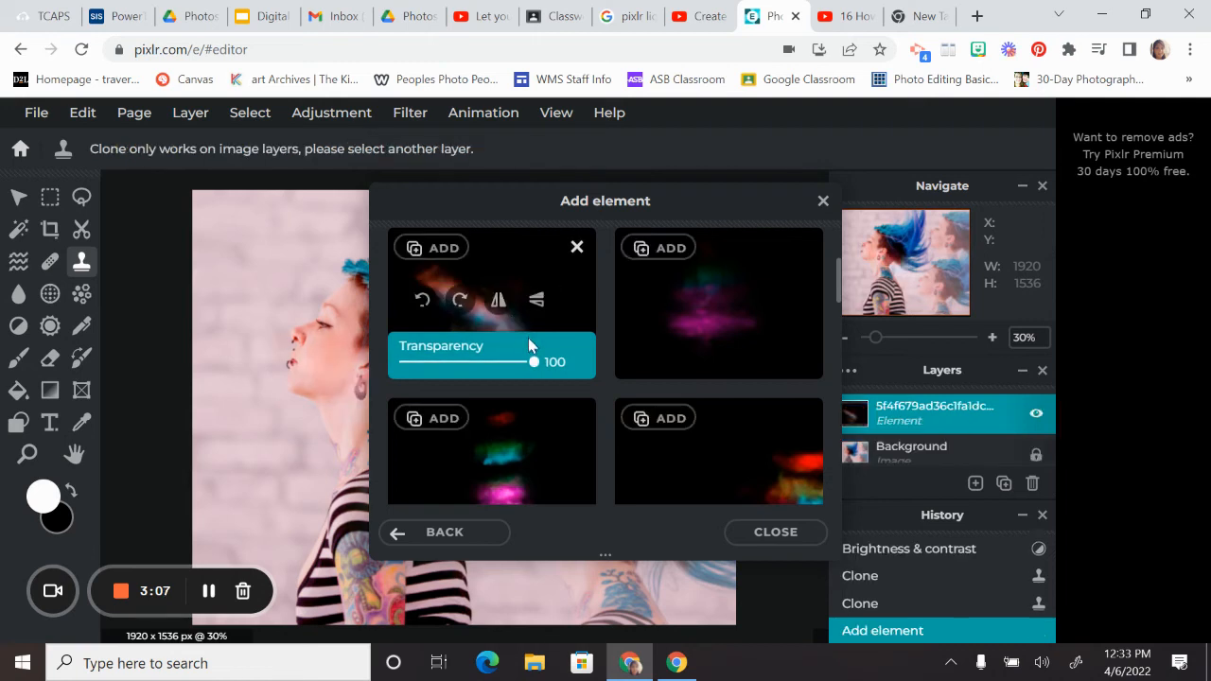
left_click_drag(537, 375, 357, 396)
left_click(502, 539)
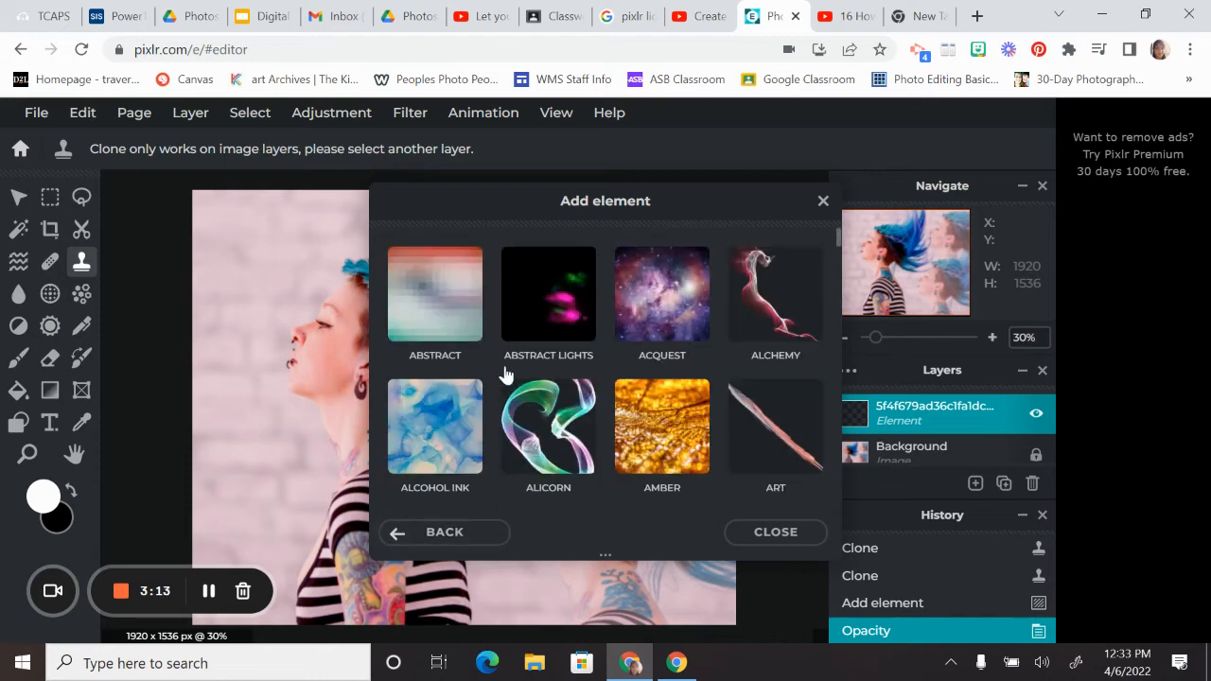
Step: Add the purple starfield with pink clouds from the Acquest overlays, set its transparency to 63, and add a second copy
scroll(518, 369, "down", 1)
scroll(653, 322, "up", 1)
left_click(662, 313)
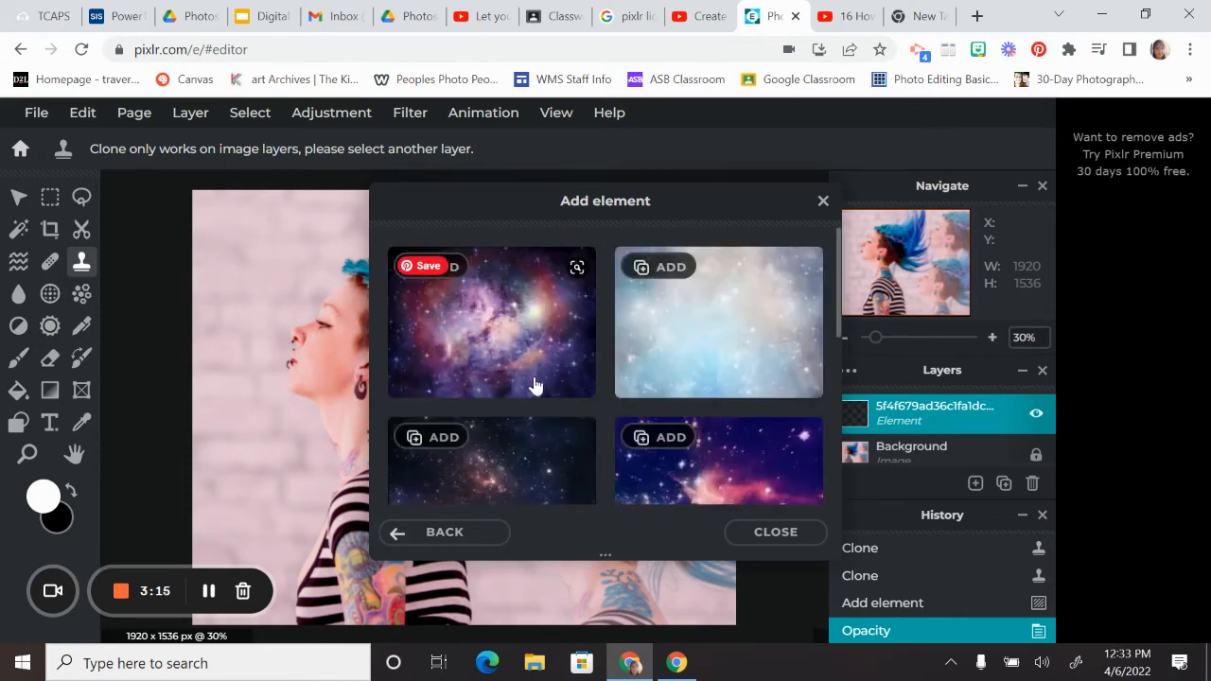
scroll(741, 416, "down", 1)
left_click(741, 412)
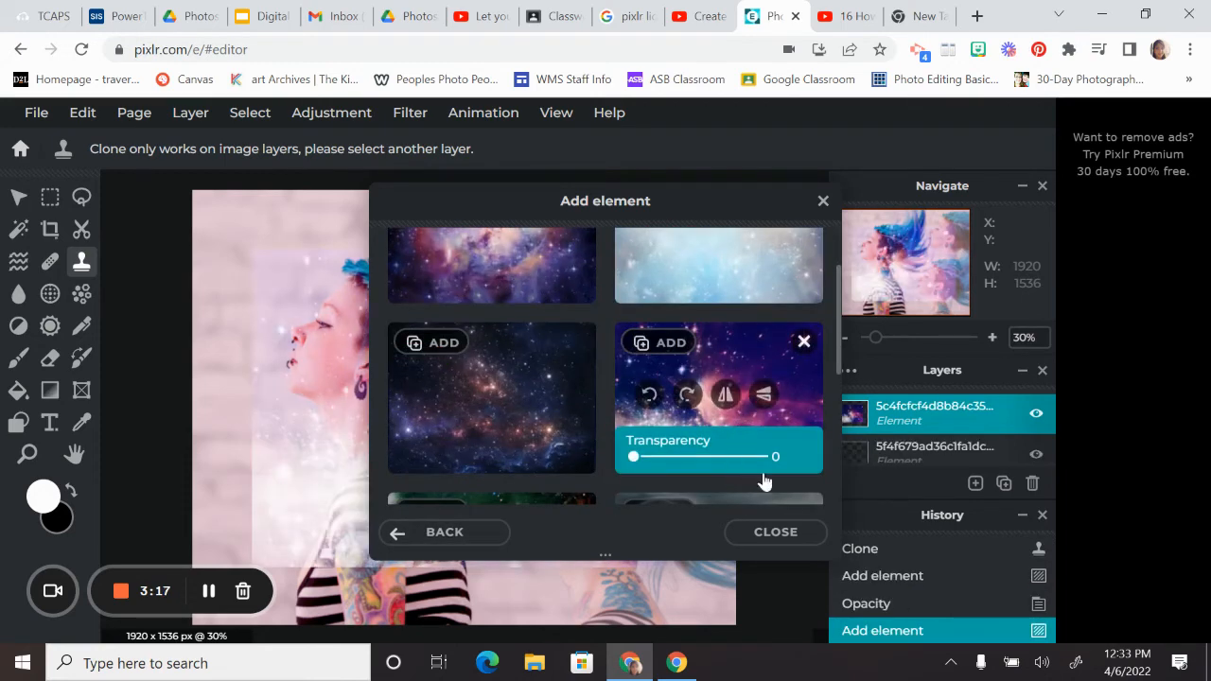
left_click_drag(667, 466, 713, 464)
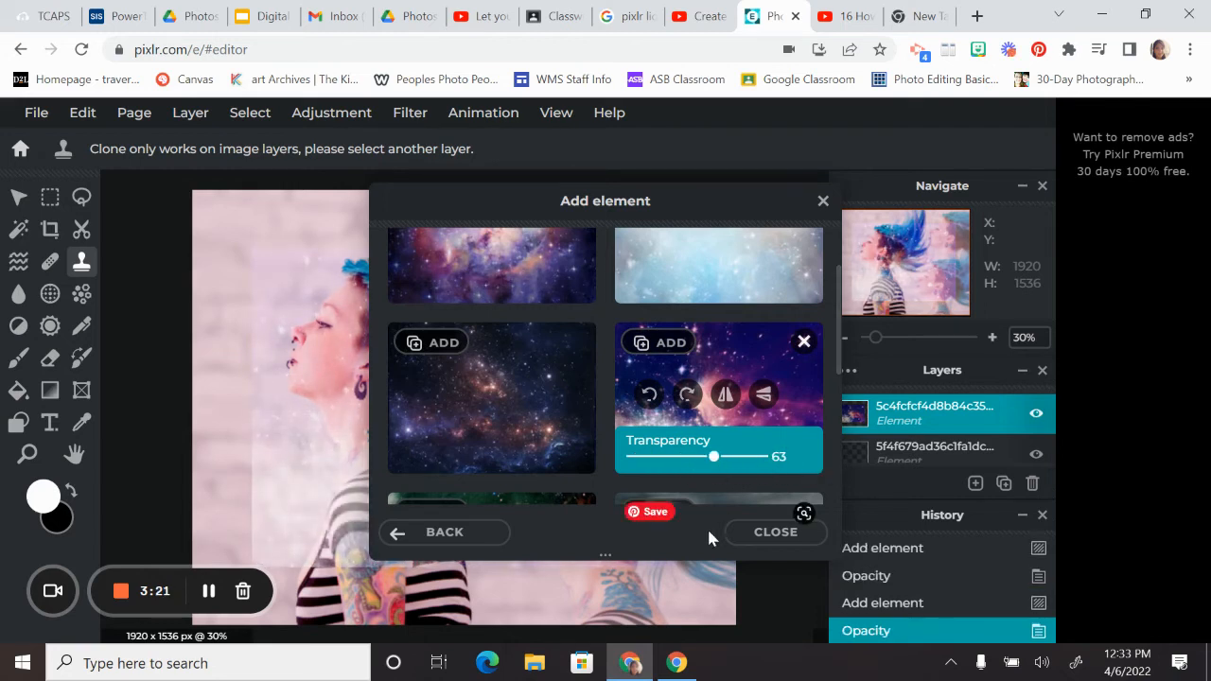
left_click(678, 344)
left_click(787, 533)
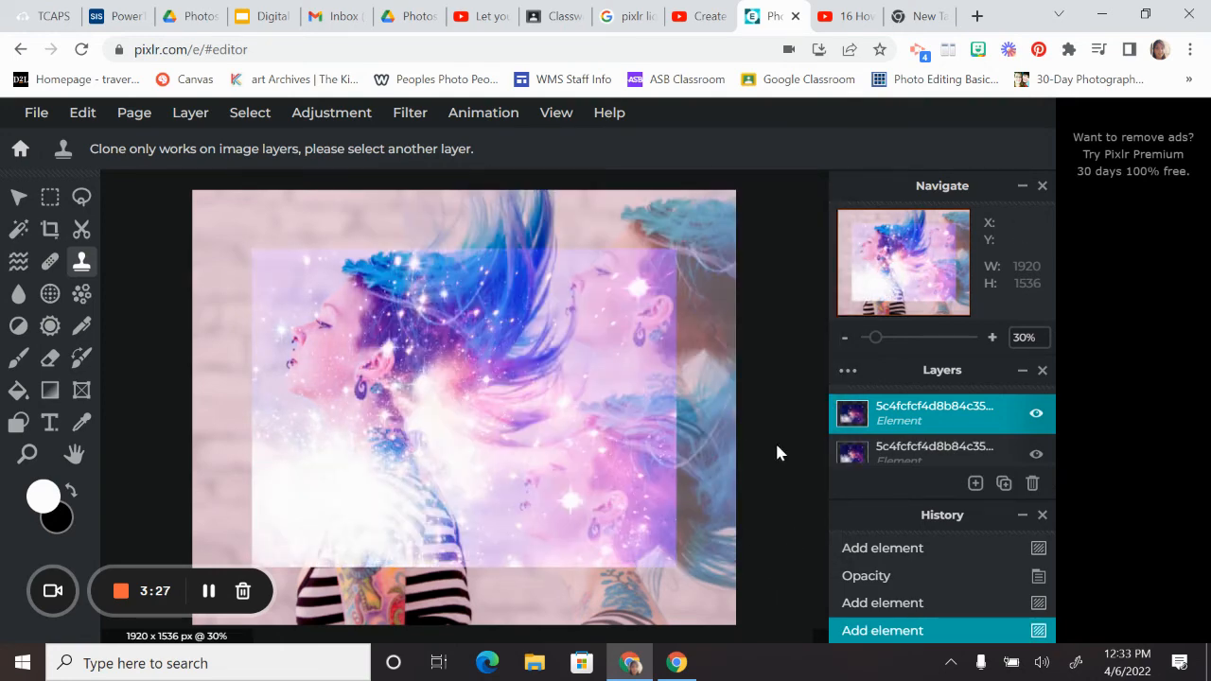
Step: Enlarge the top starfield layer to 2277 x 1708 and move it to X -990, Y -40 over the woman
left_click(19, 196)
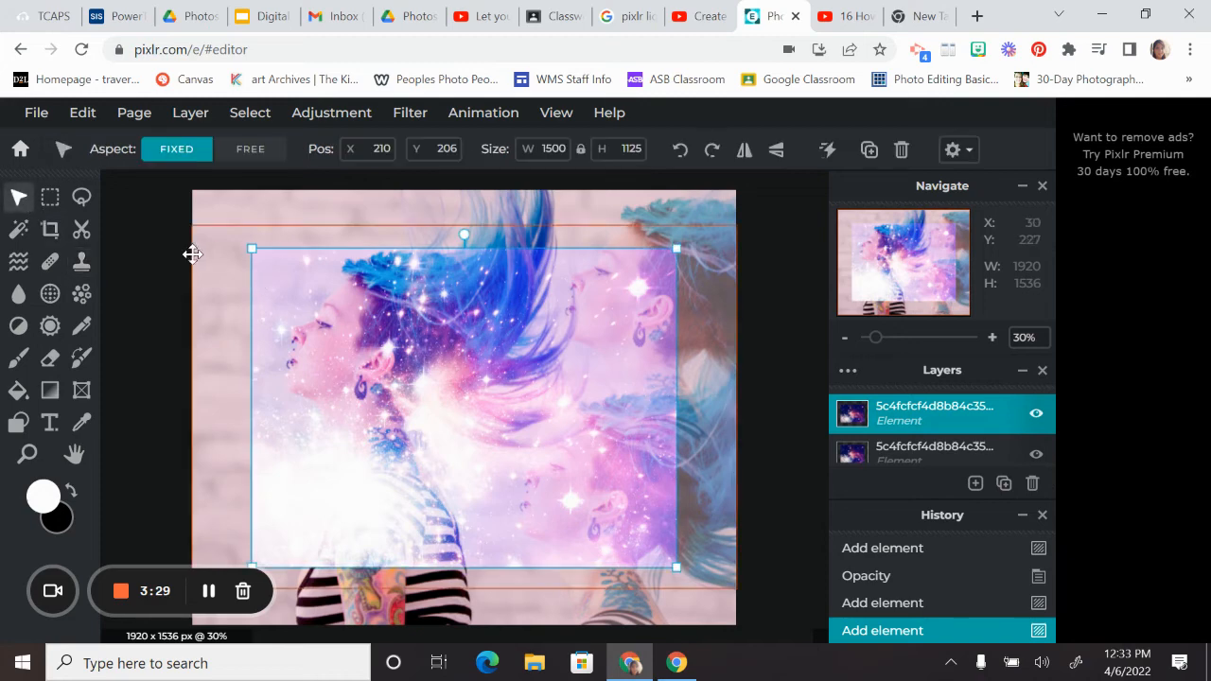
left_click_drag(248, 249, 160, 179)
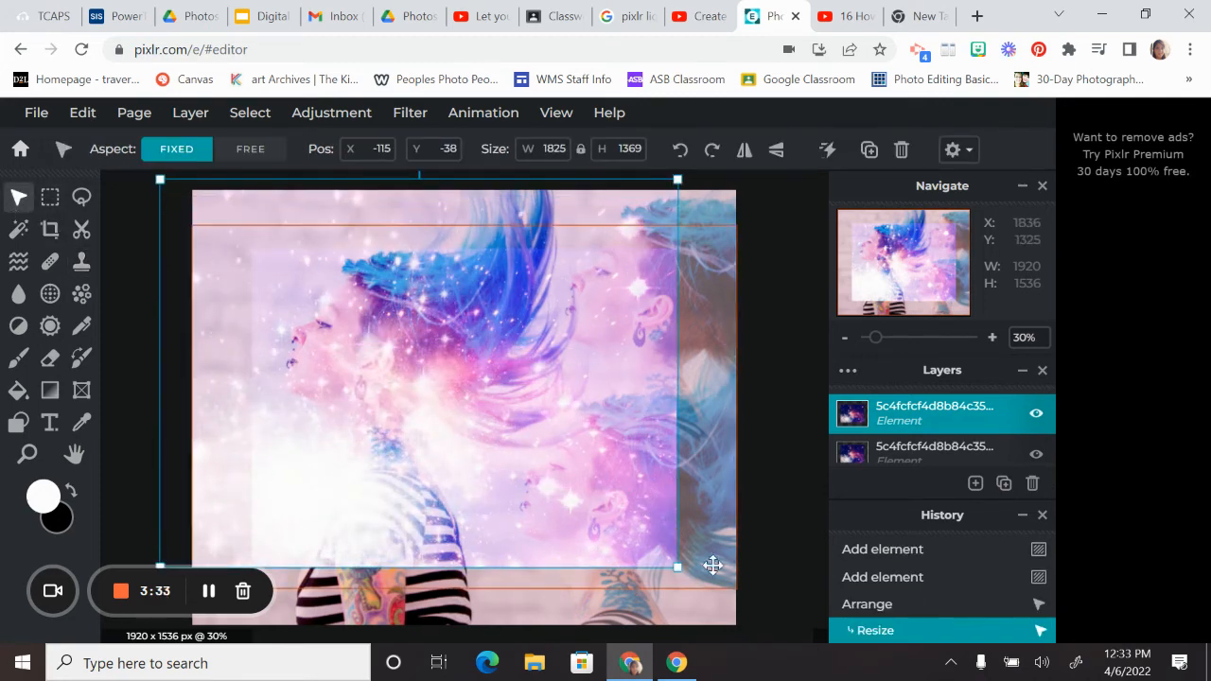
left_click_drag(677, 567, 805, 663)
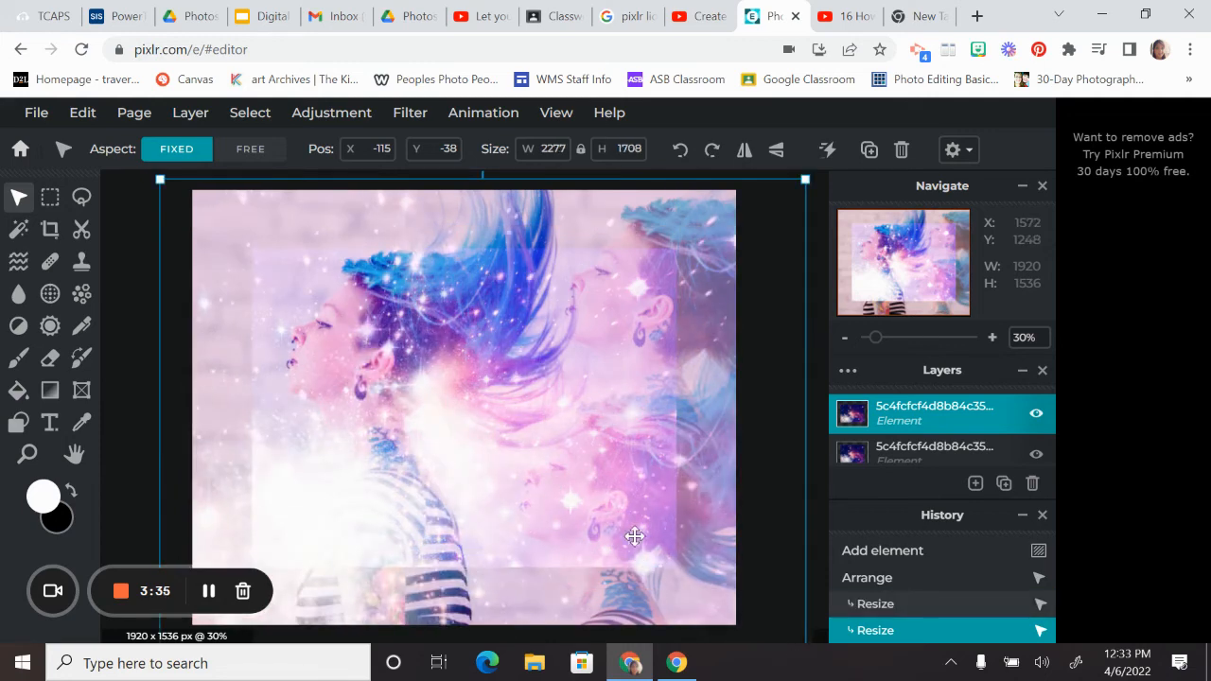
left_click_drag(577, 464, 328, 466)
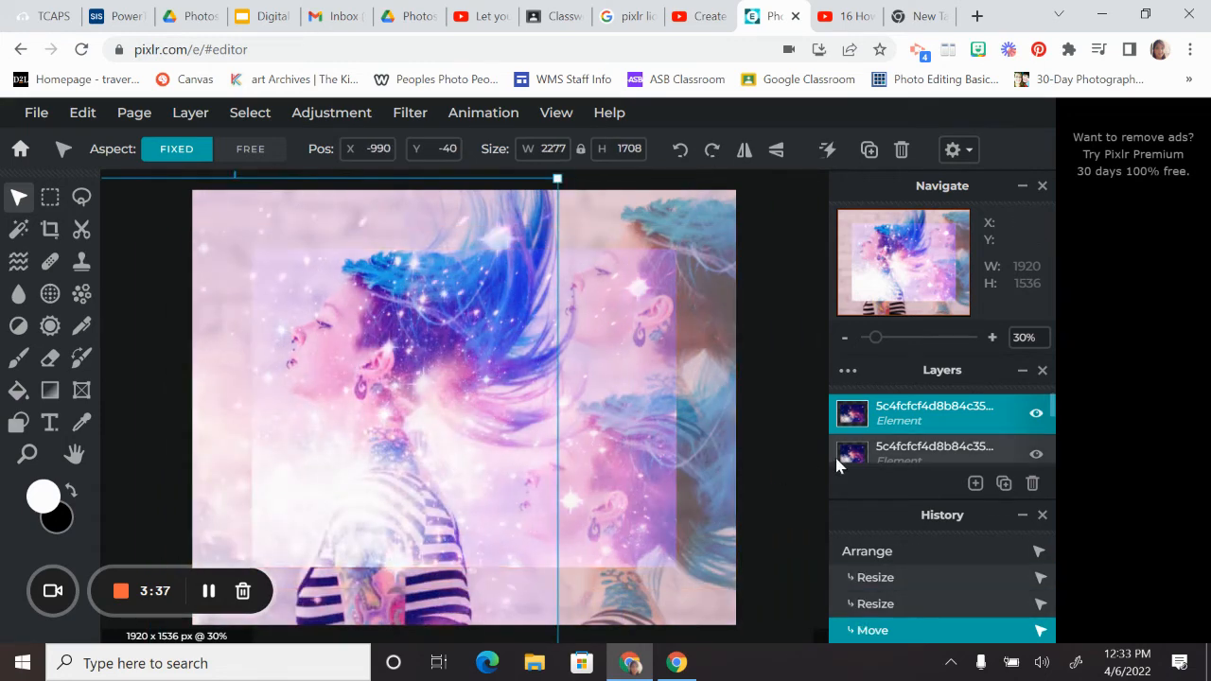
Step: Delete the two smaller 1500 x 1125 starfield layers beneath the enlarged starfield layer
left_click(862, 455)
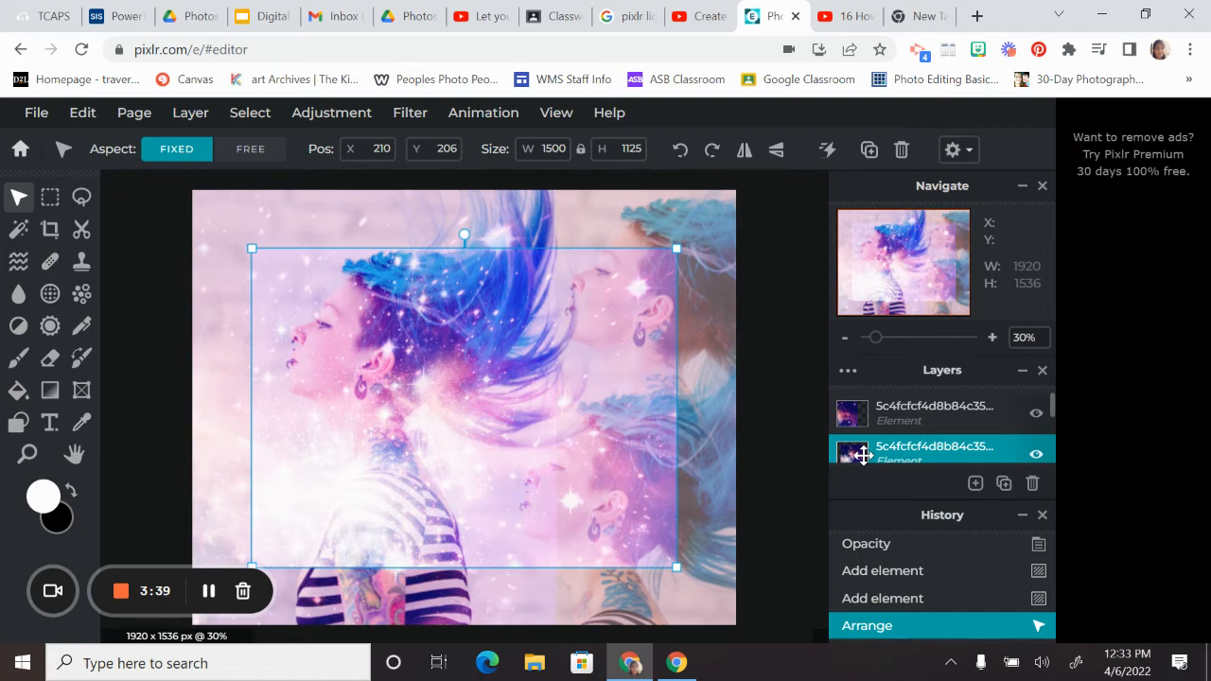
key("Delete")
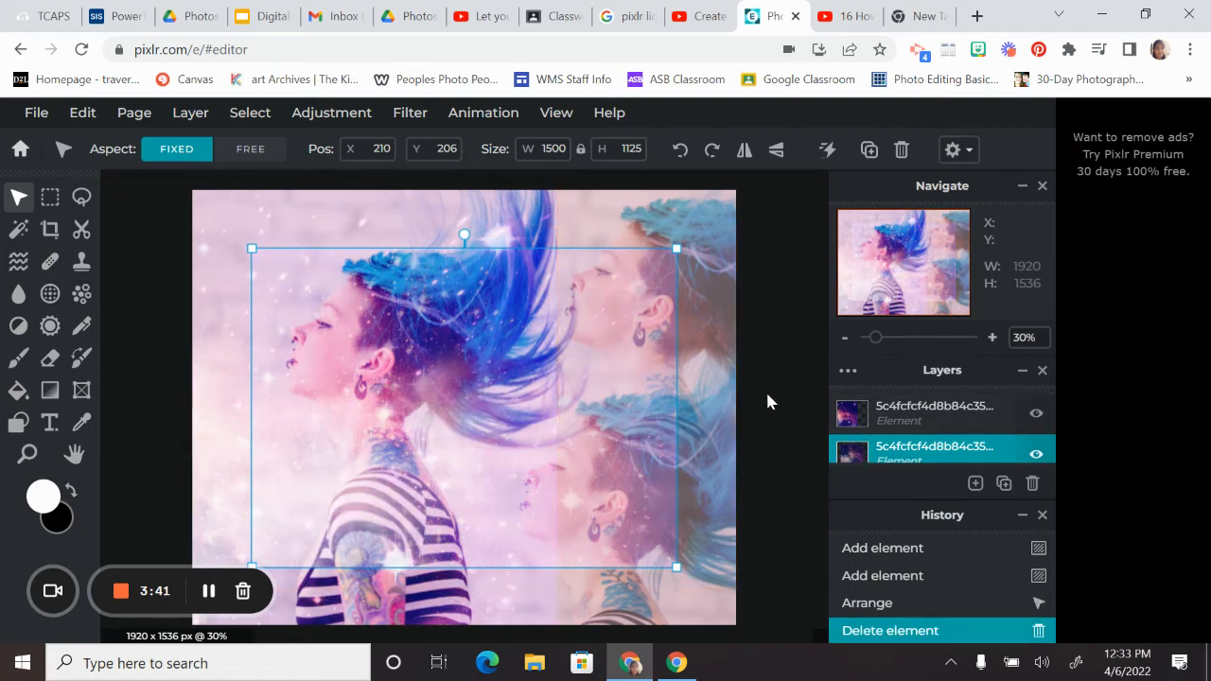
key("Delete")
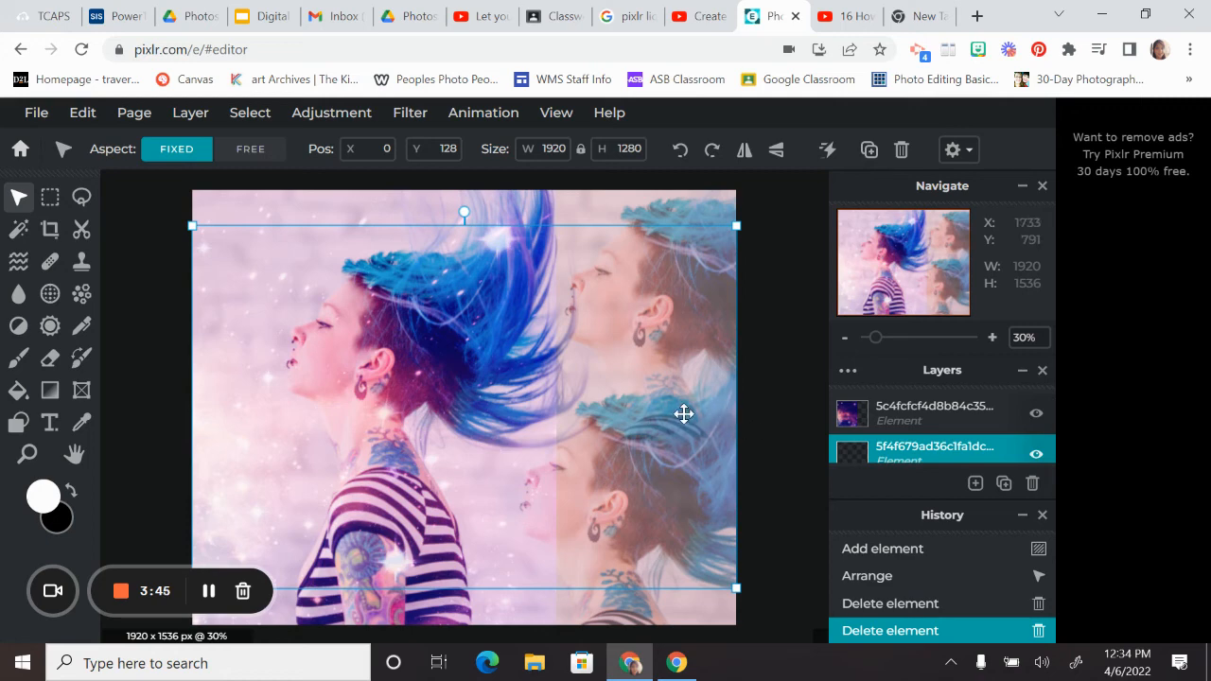
Step: Move the enlarged starfield layer to X -178, Y -86 so it covers the whole photo, and lower its transparency value
left_click_drag(684, 414, 708, 379)
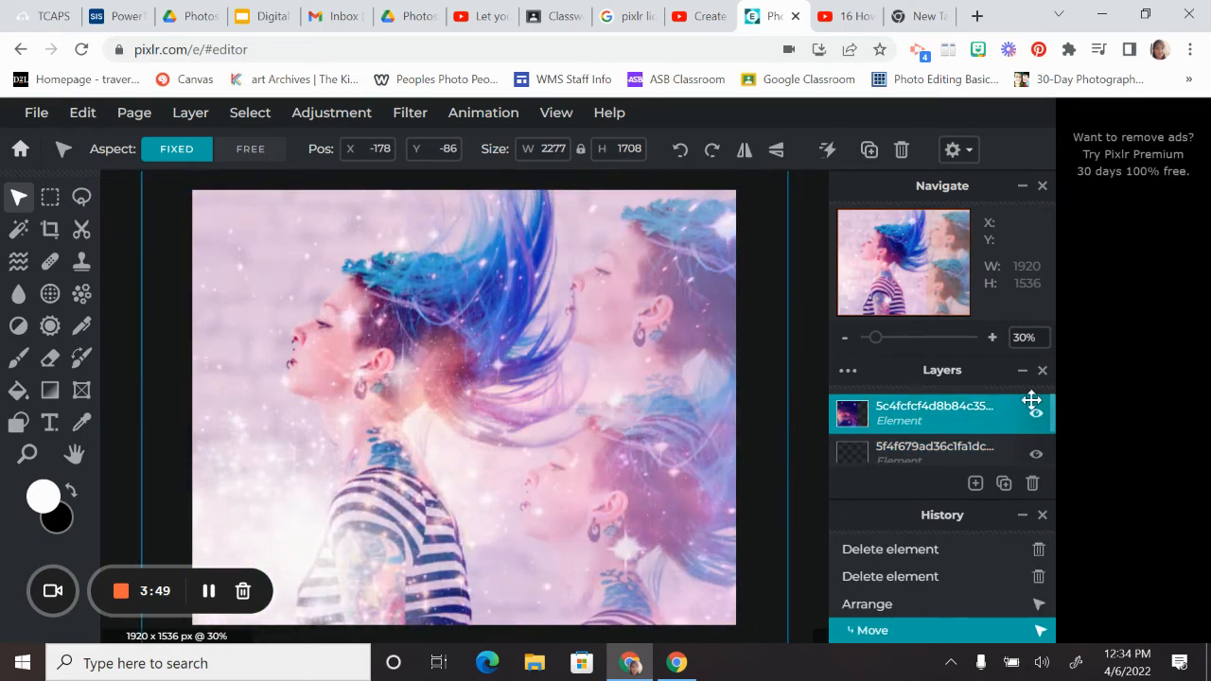
left_click(849, 371)
left_click_drag(797, 491, 759, 493)
left_click(832, 336)
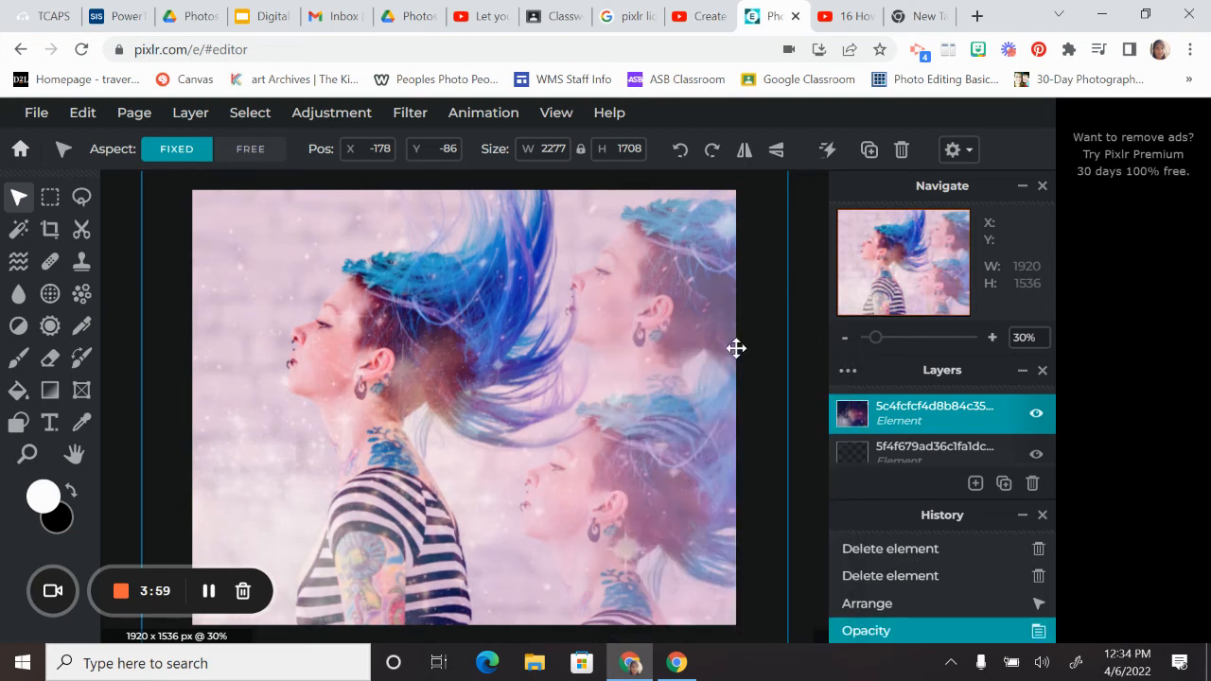
left_click(799, 333)
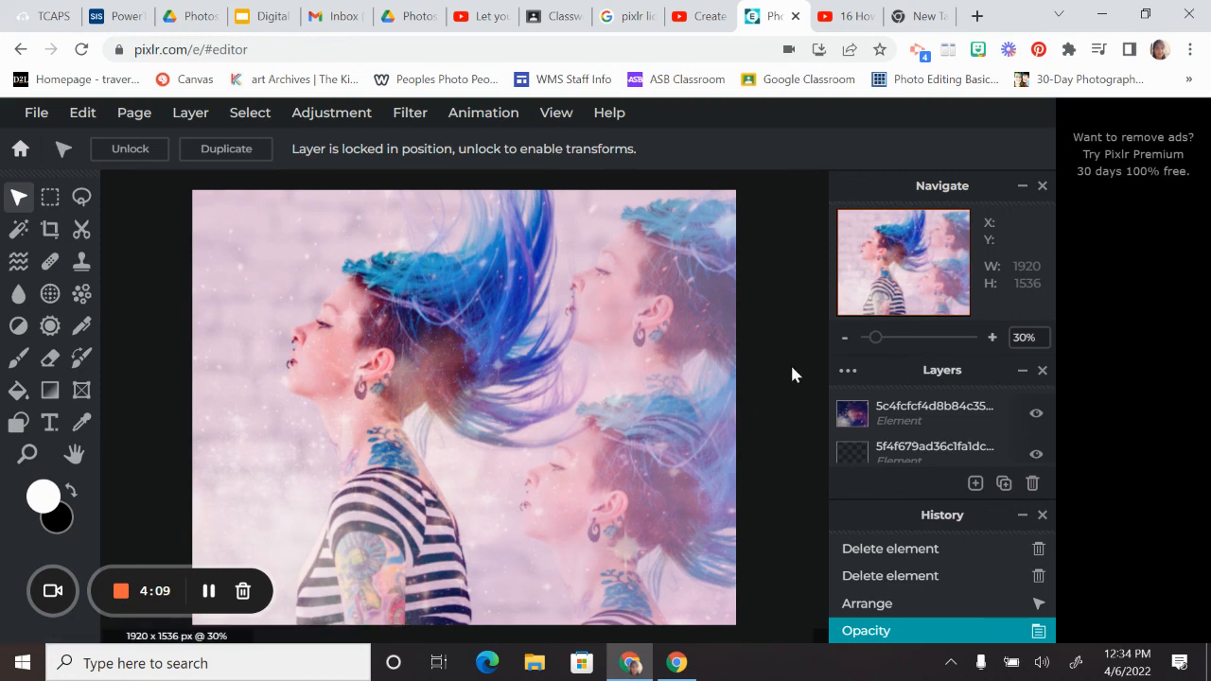
Step: Save the image as a 1920 x 1536 JPG at 100% quality, named CloneRepeat, in the Downloads folder
left_click(38, 114)
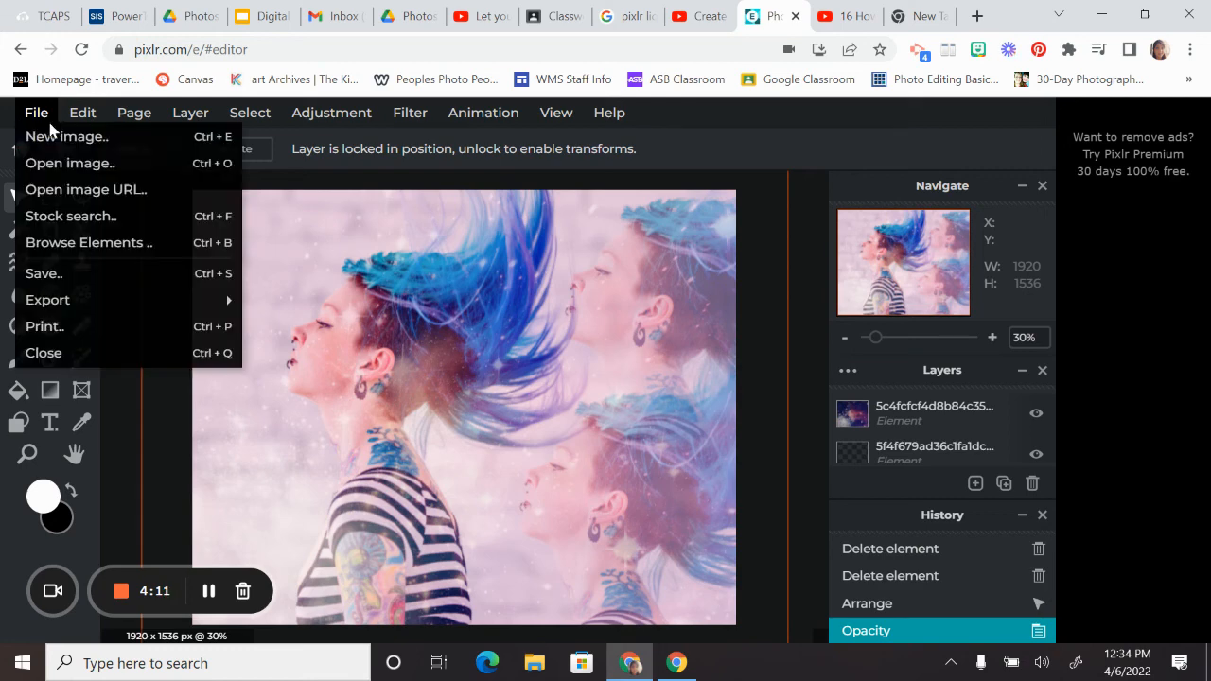
left_click(44, 273)
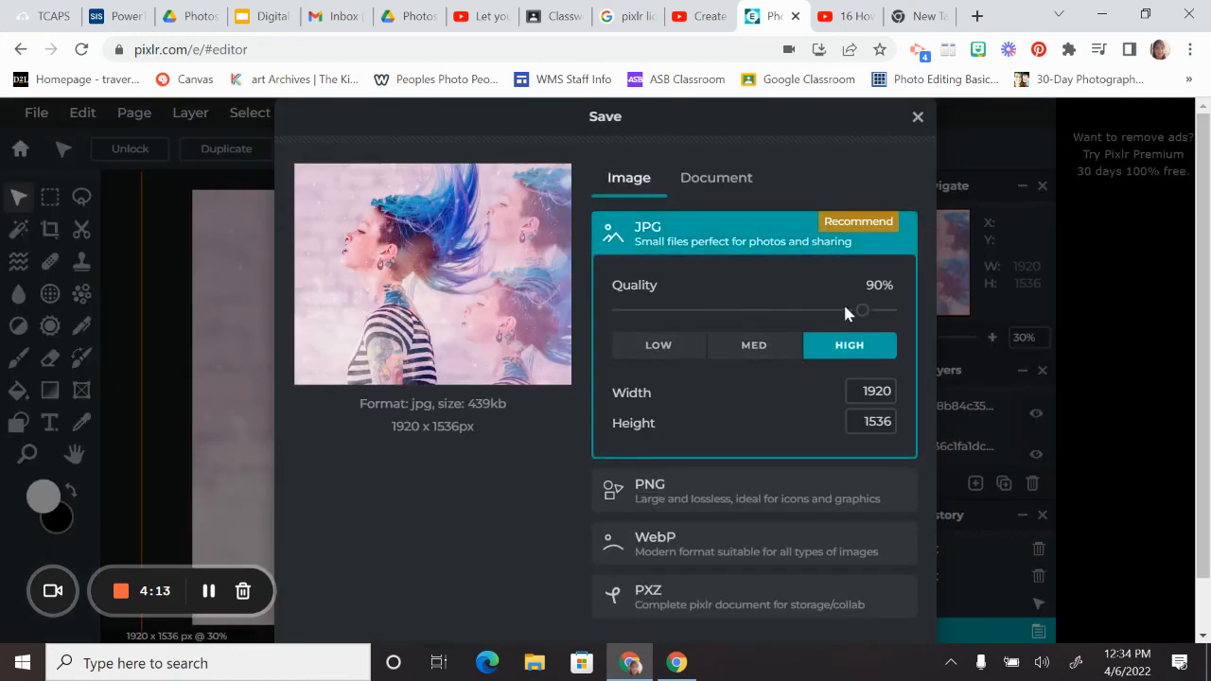
left_click_drag(864, 316, 911, 319)
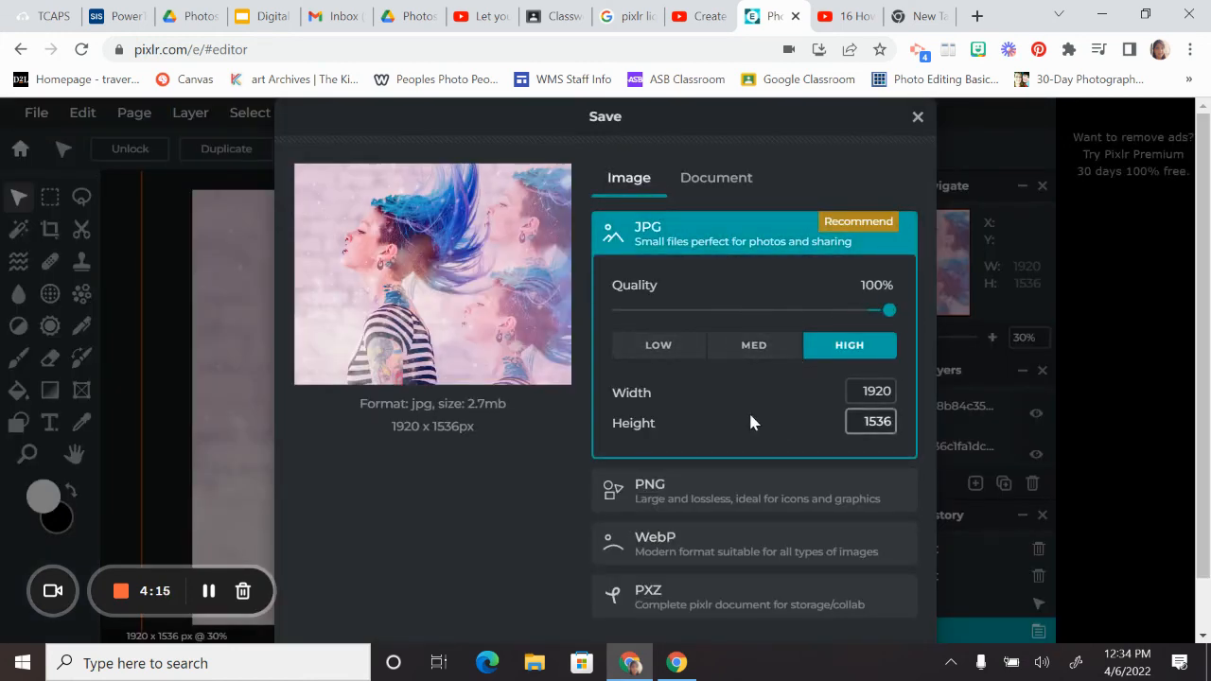
scroll(895, 541, "down", 1)
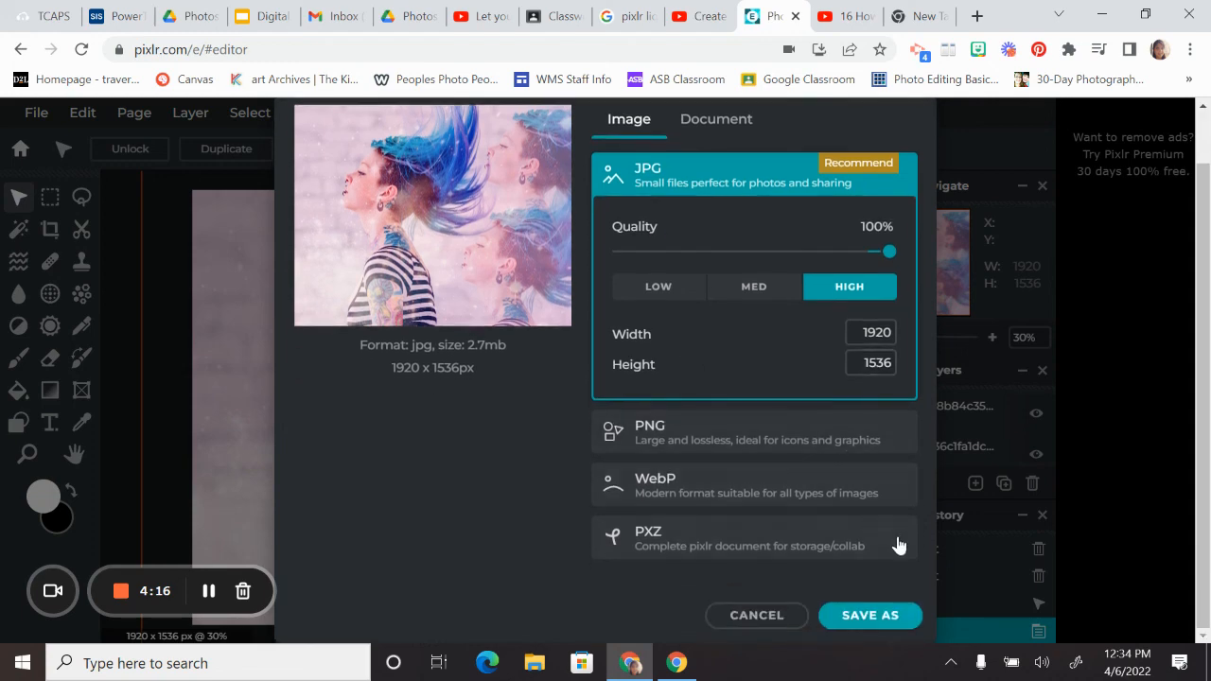
left_click(865, 616)
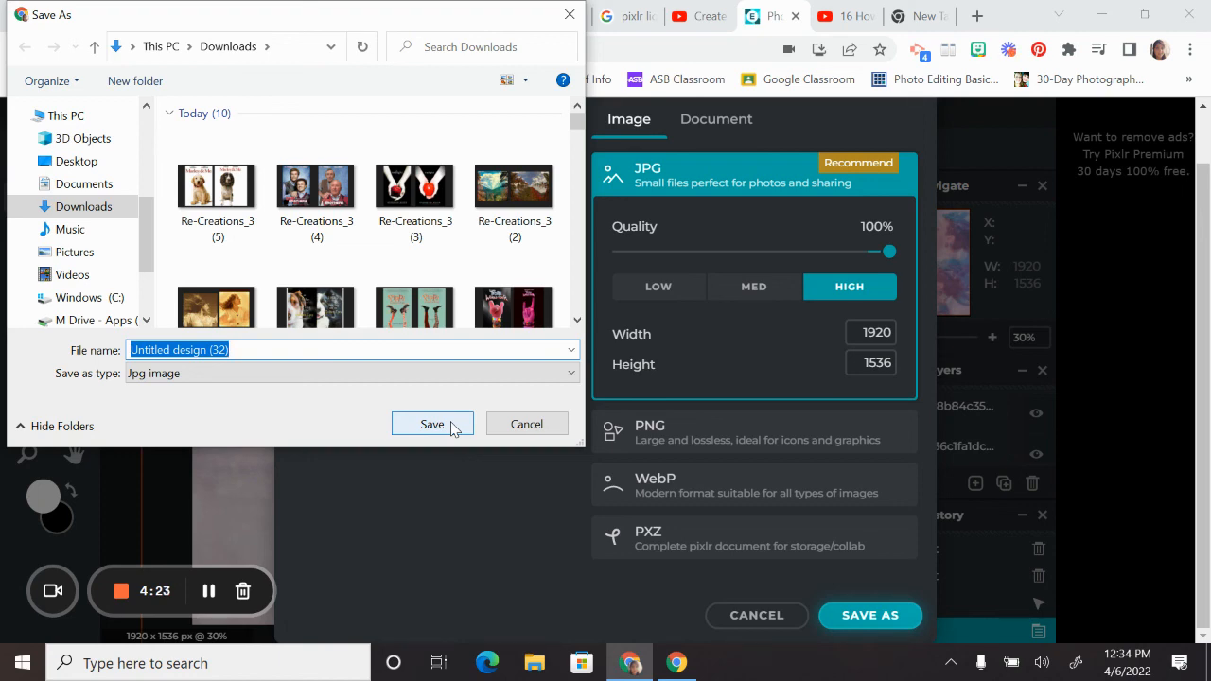
type("CloneRepeat")
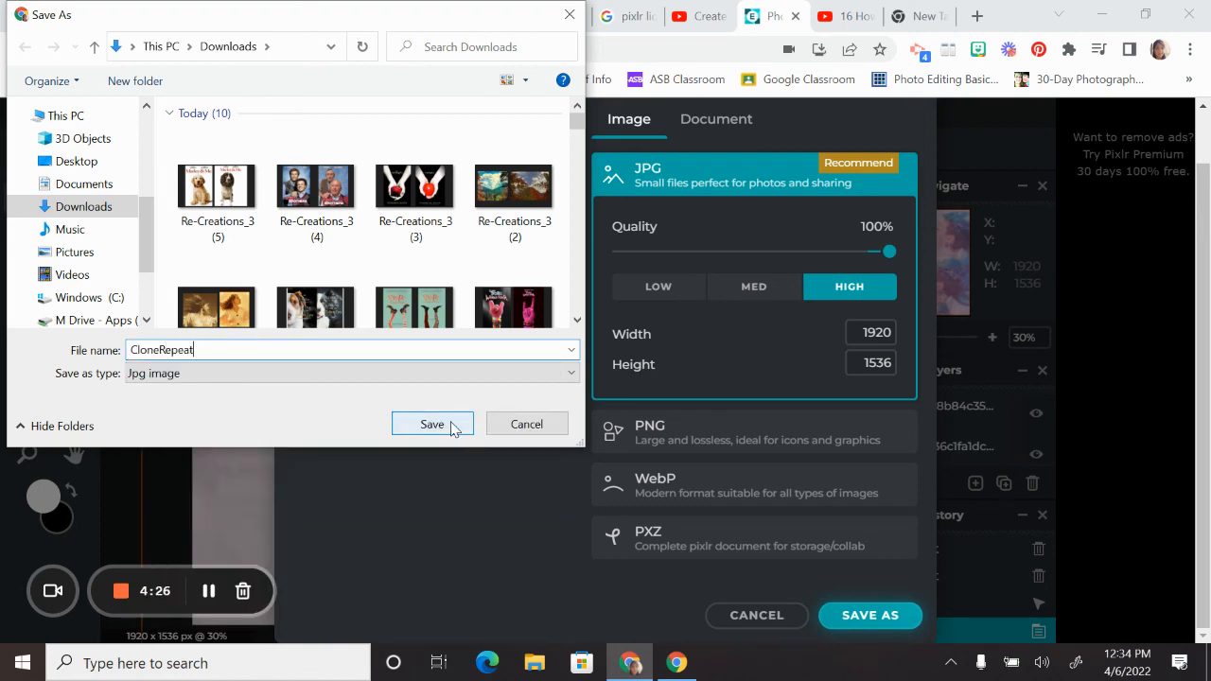
left_click(451, 425)
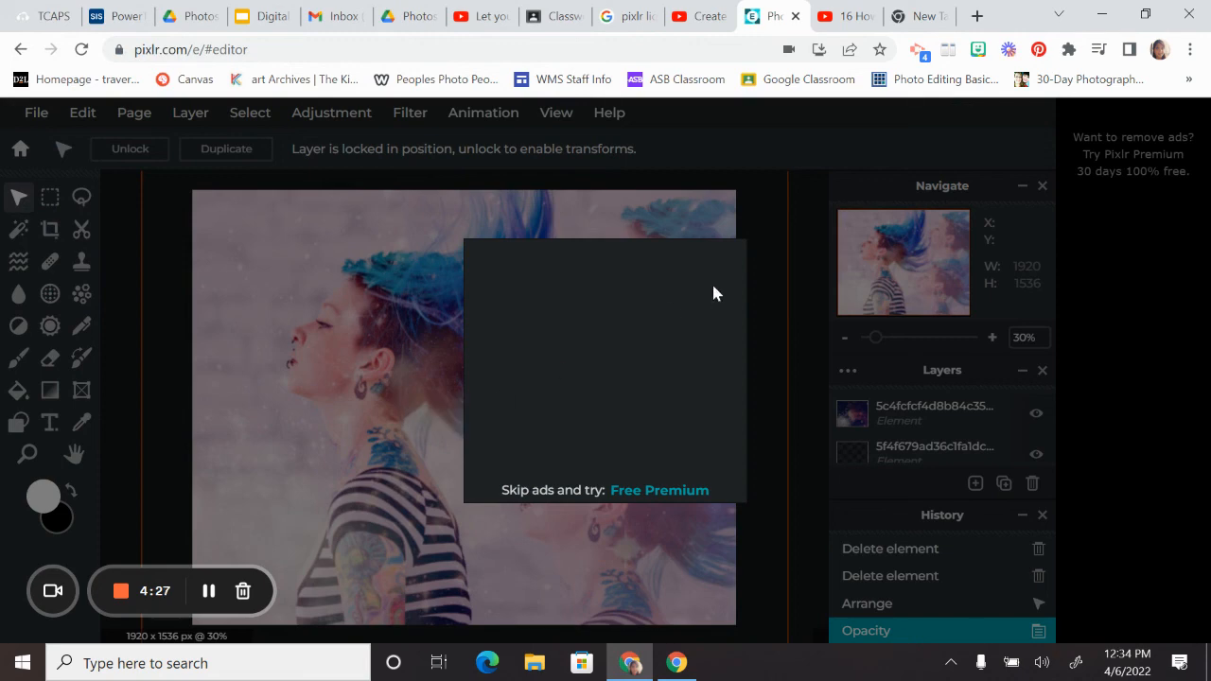